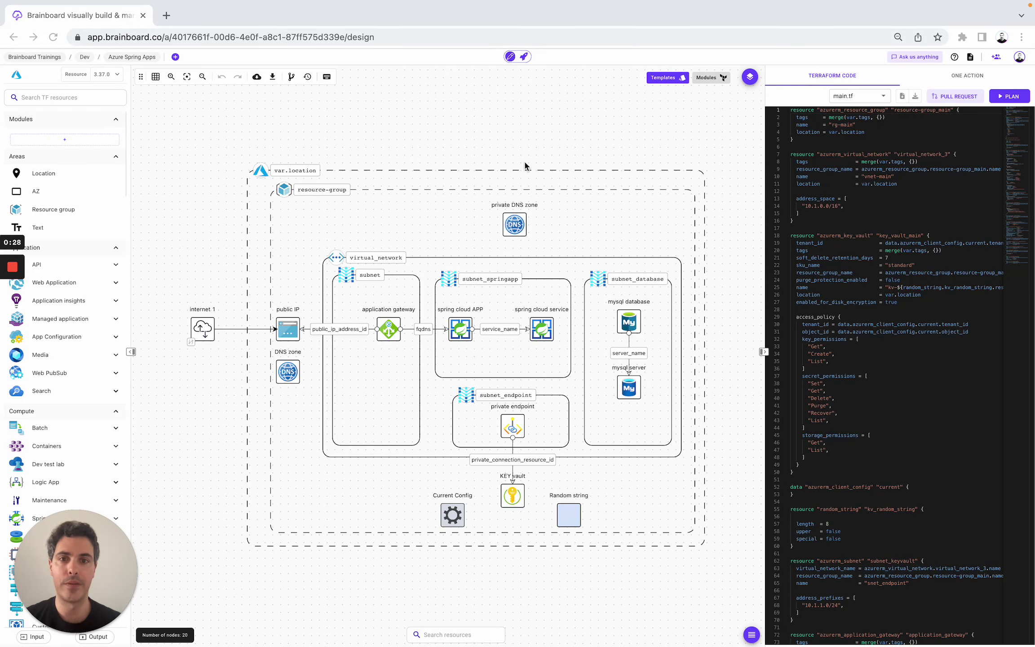
Search the templates catalog for "azure spring" and clone the "Highly available zone-redundant Azure Spring Apps" template.
click(665, 78)
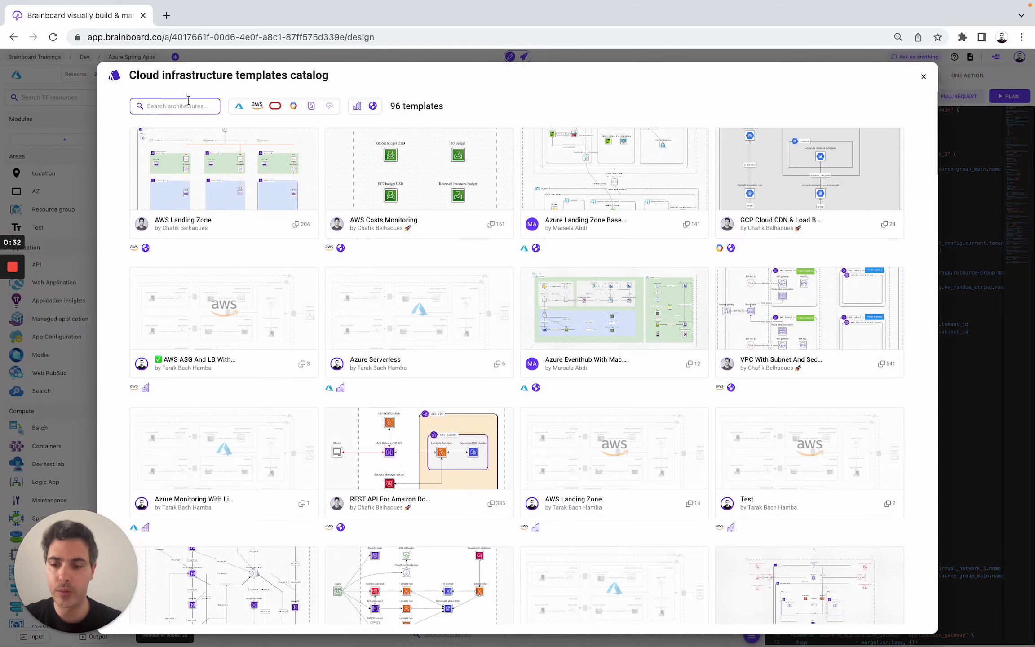
text(azure spring)
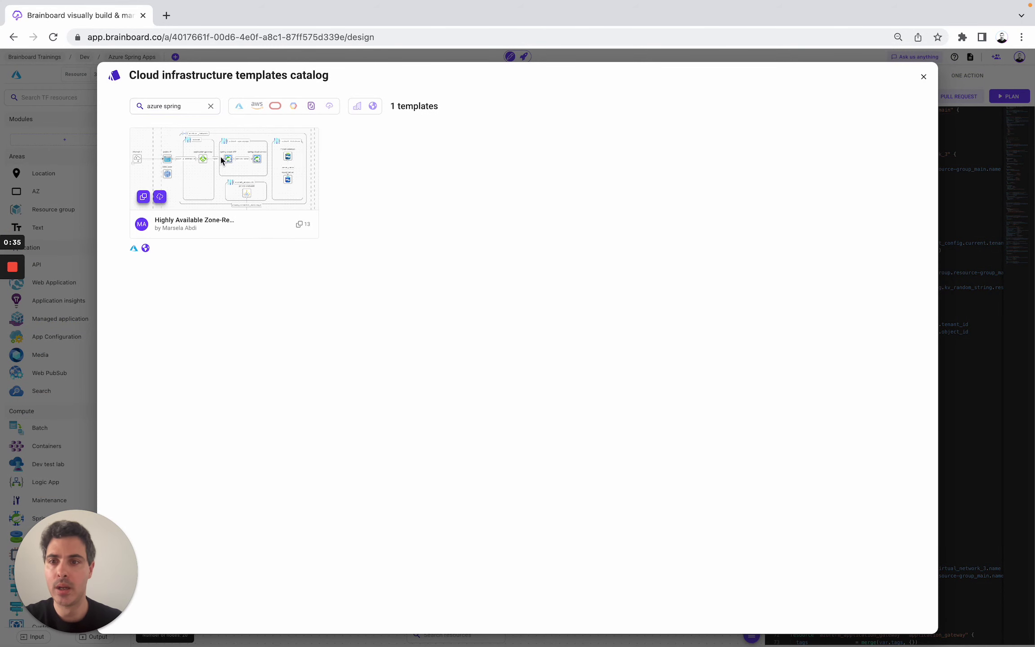
click(222, 161)
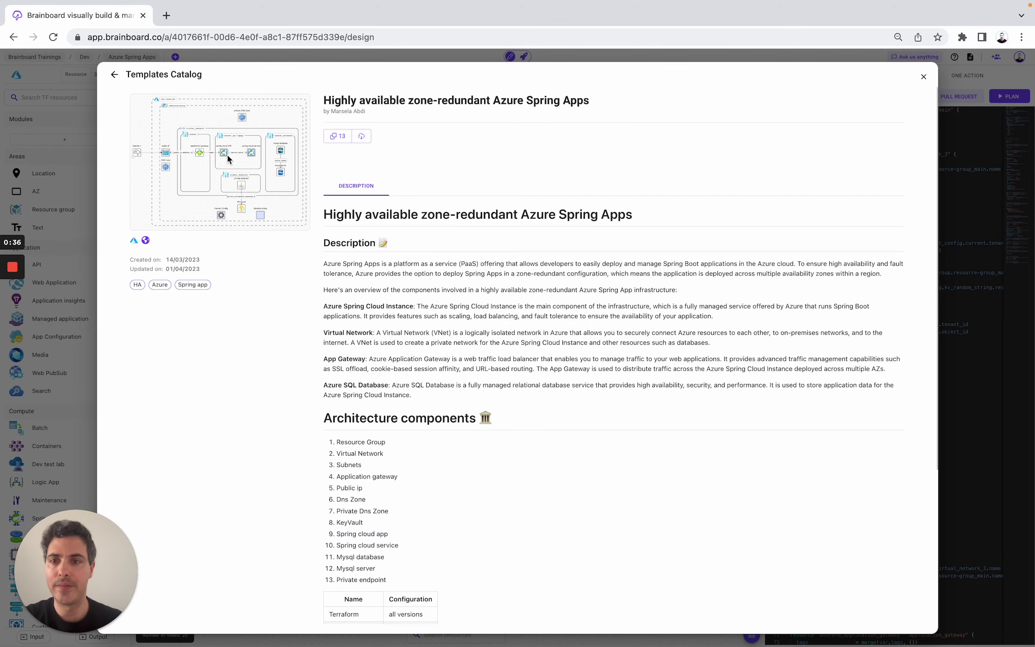
click(340, 136)
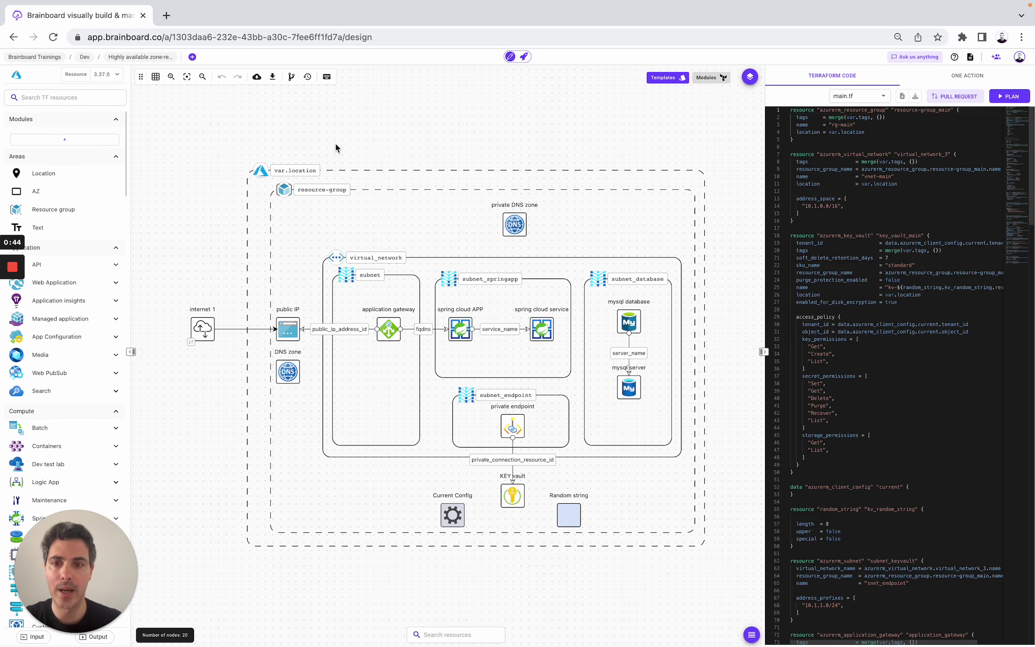
Review the generated Terraform code in main.tf and the list of available Terraform files.
scroll(873, 294, down, 13)
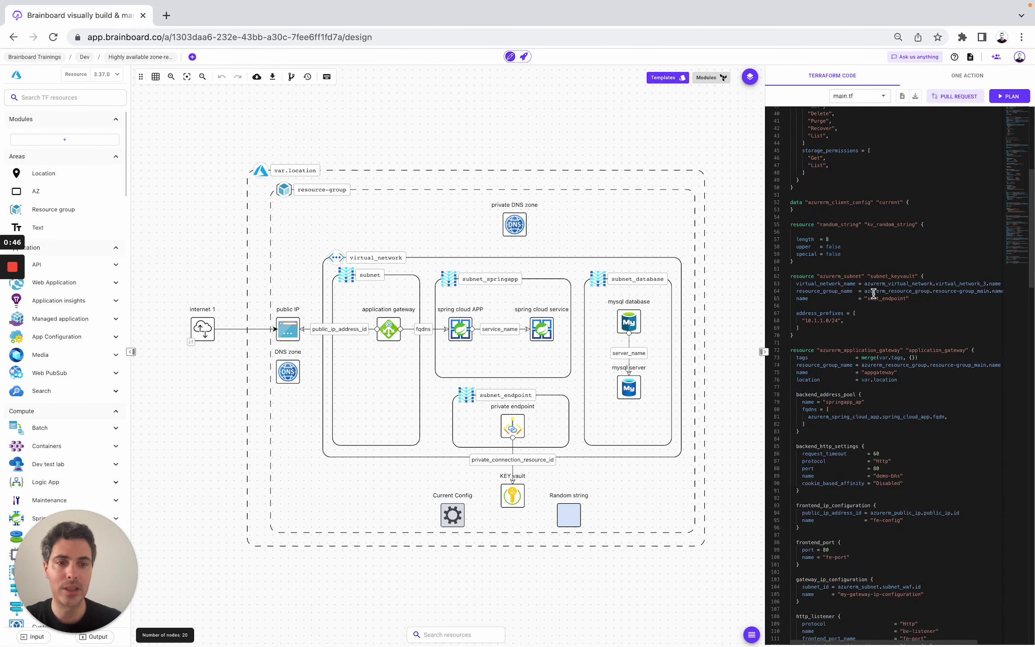
scroll(874, 294, up, 5)
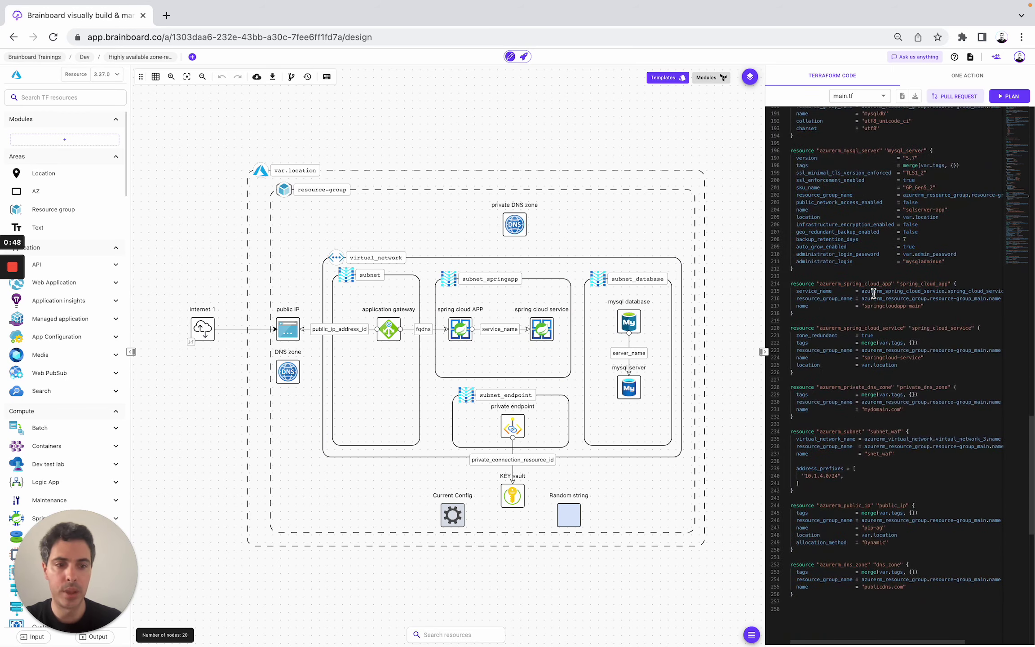
scroll(873, 294, up, 8)
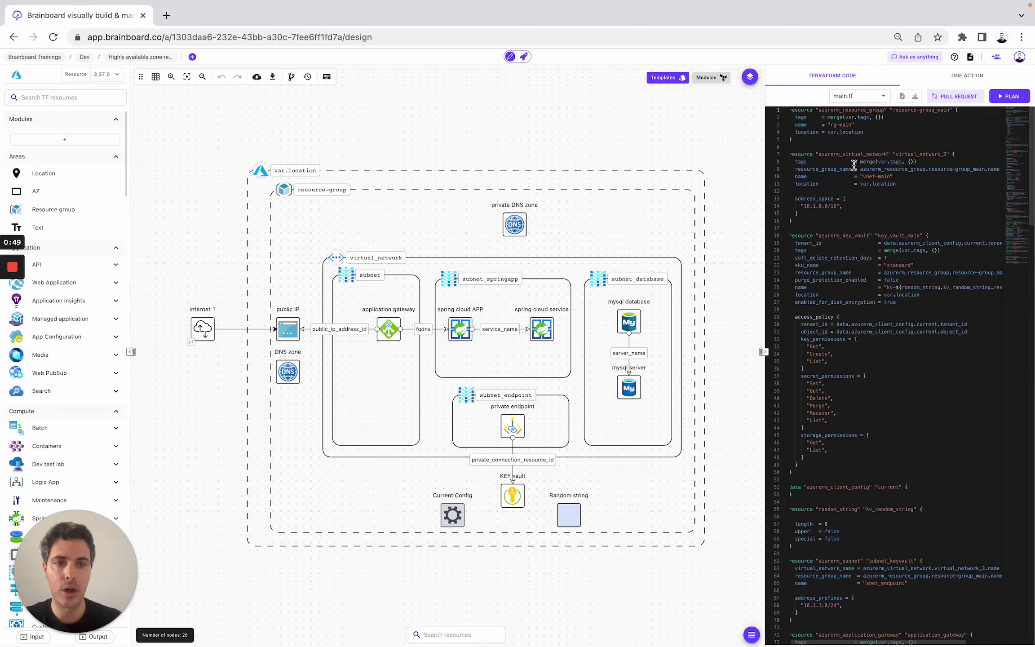
click(858, 96)
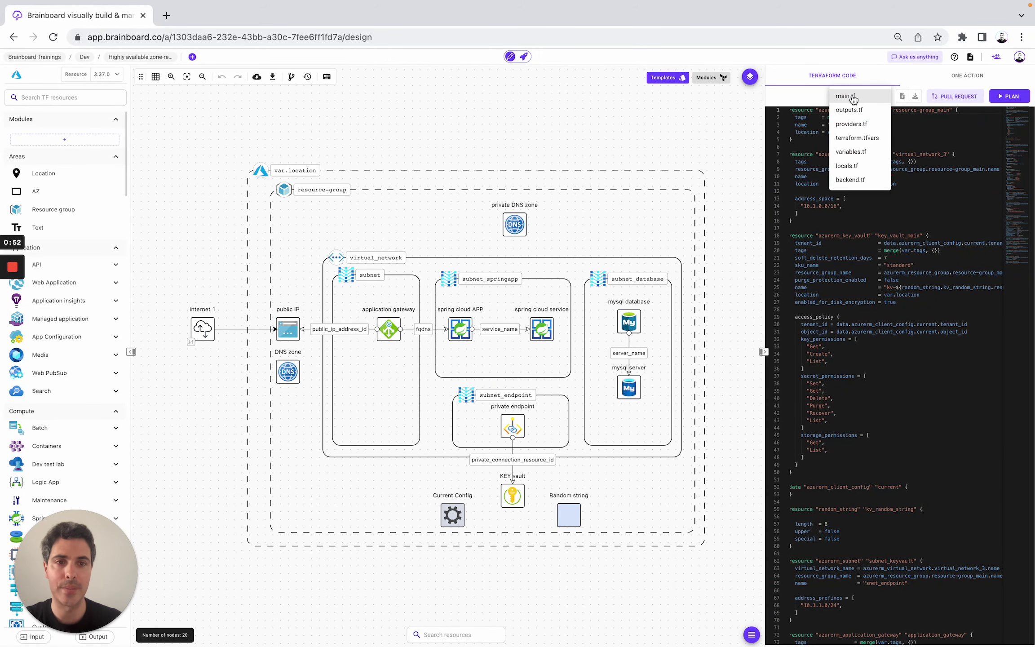
click(862, 97)
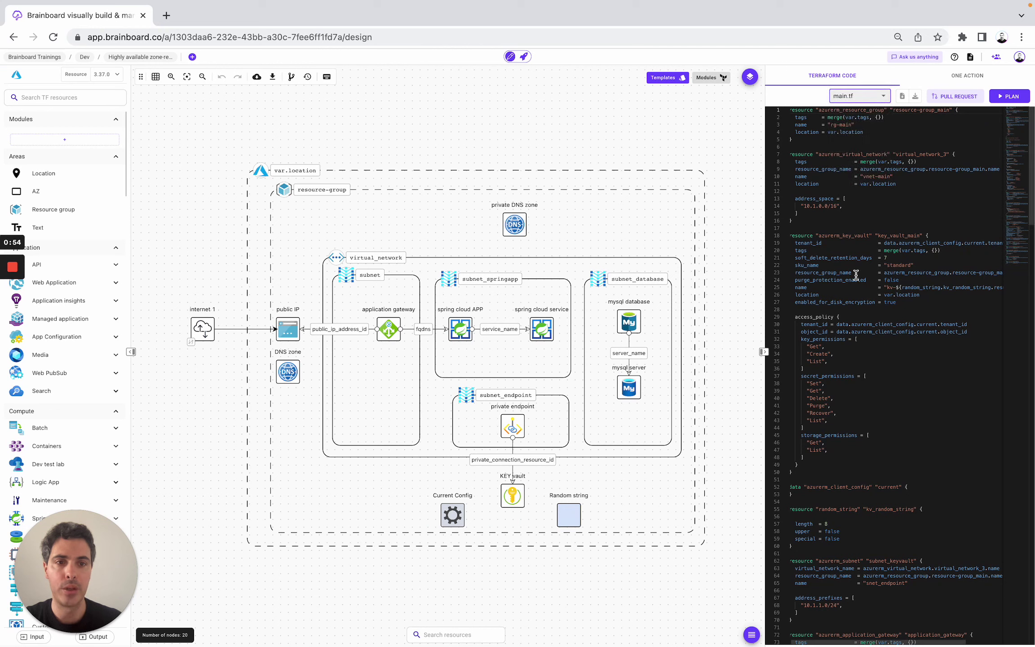
scroll(856, 278, down, 5)
scroll(856, 277, up, 5)
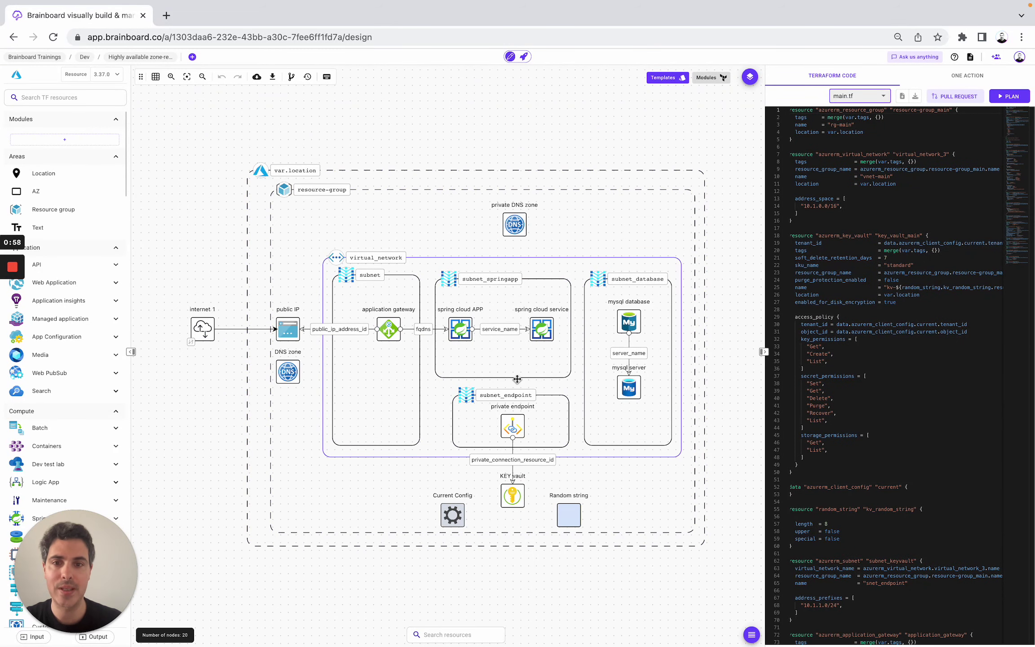
Examine the private DNS zone's Terraform code and its required, advanced and extra attributes, closing its configuration when done.
click(516, 225)
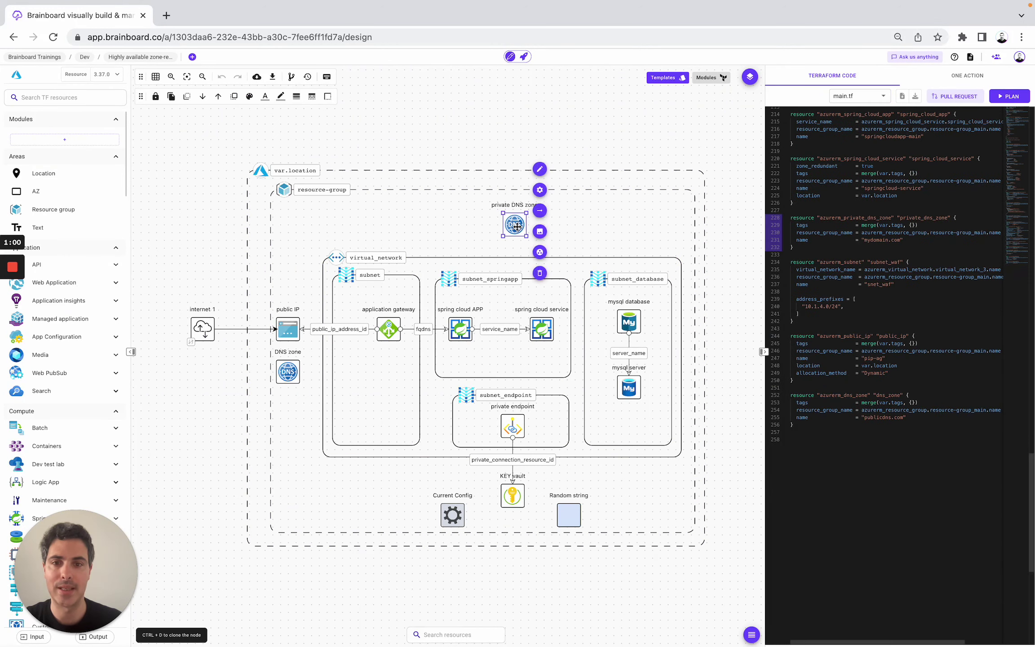
click(804, 219)
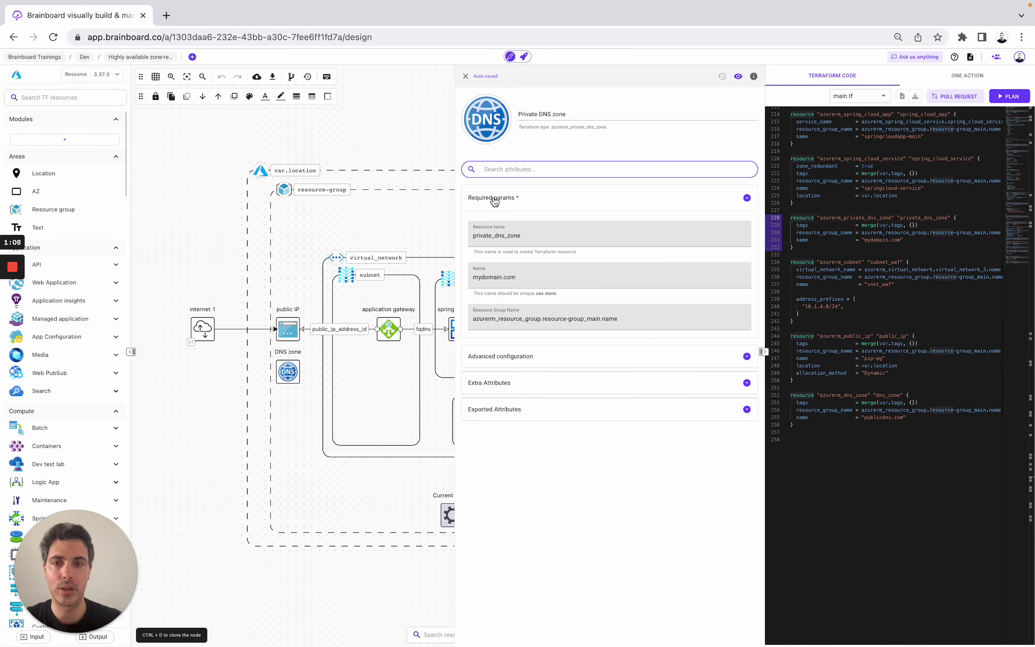
click(495, 201)
click(493, 224)
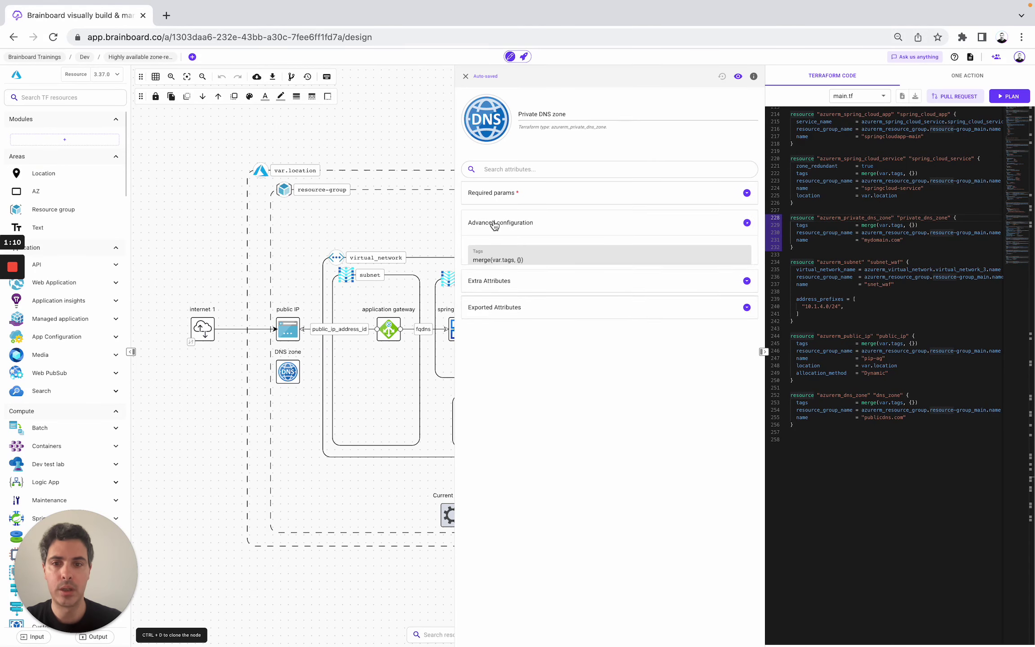
click(497, 231)
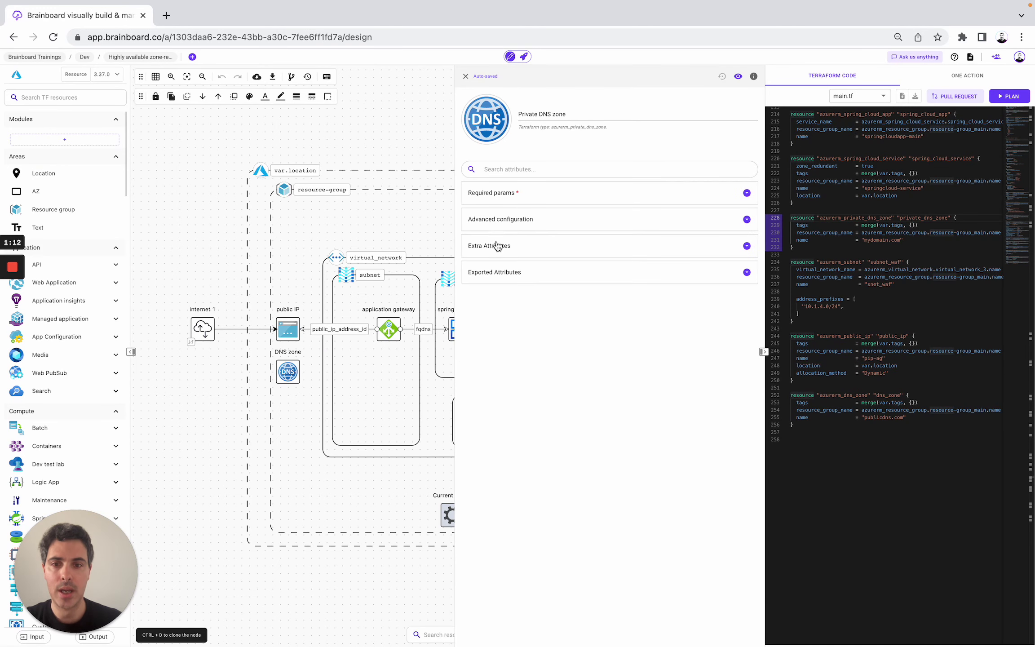
click(498, 247)
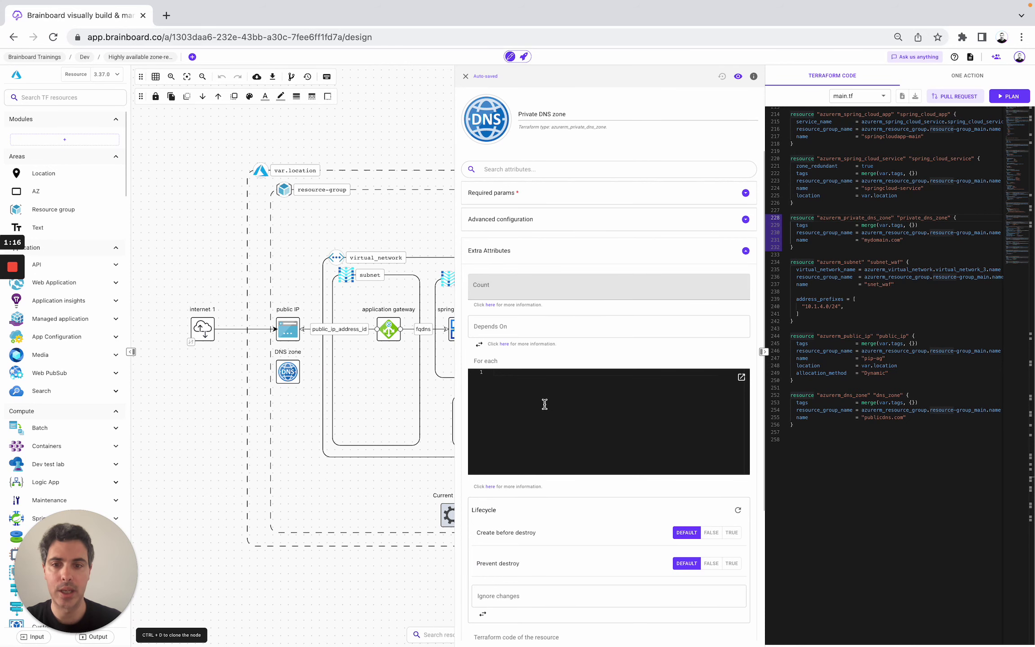
click(466, 75)
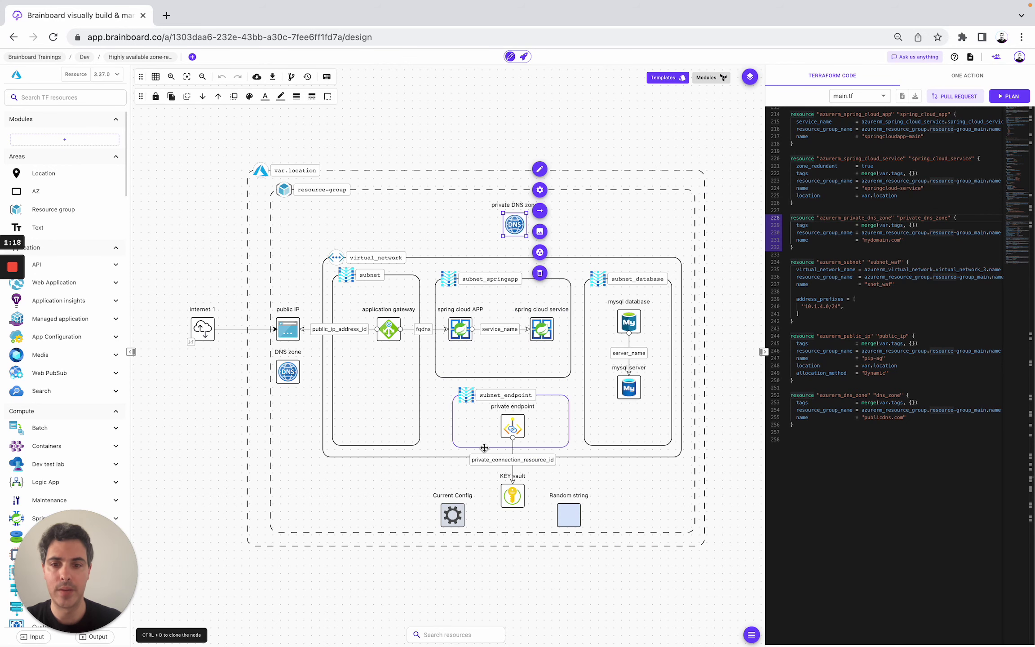
Examine the key vault's Terraform code and its required, advanced and extra attributes, closing its configuration when done.
click(513, 498)
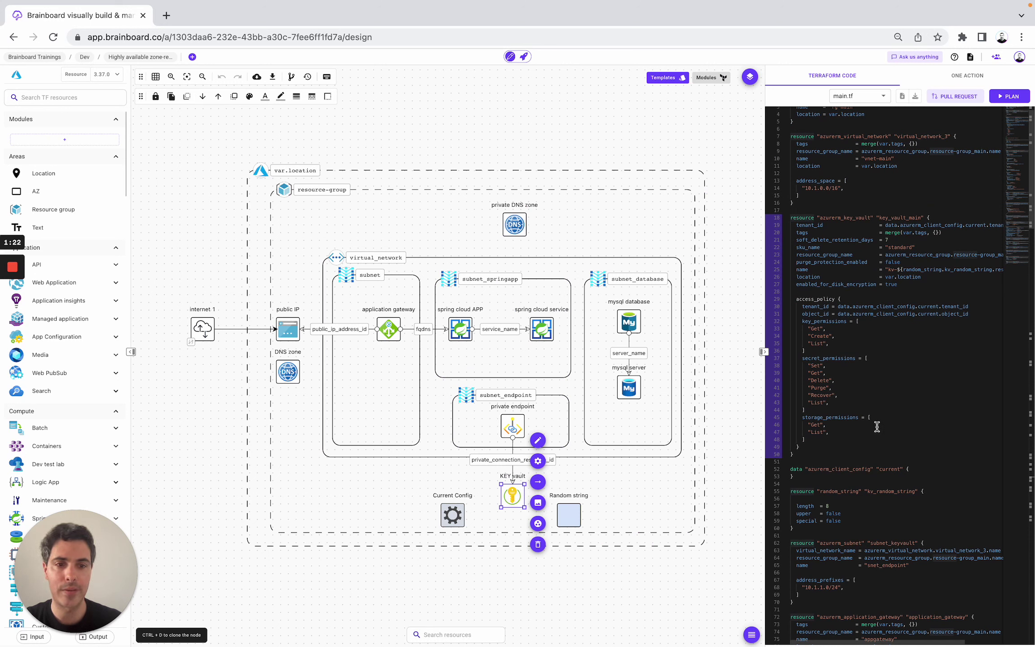
click(805, 214)
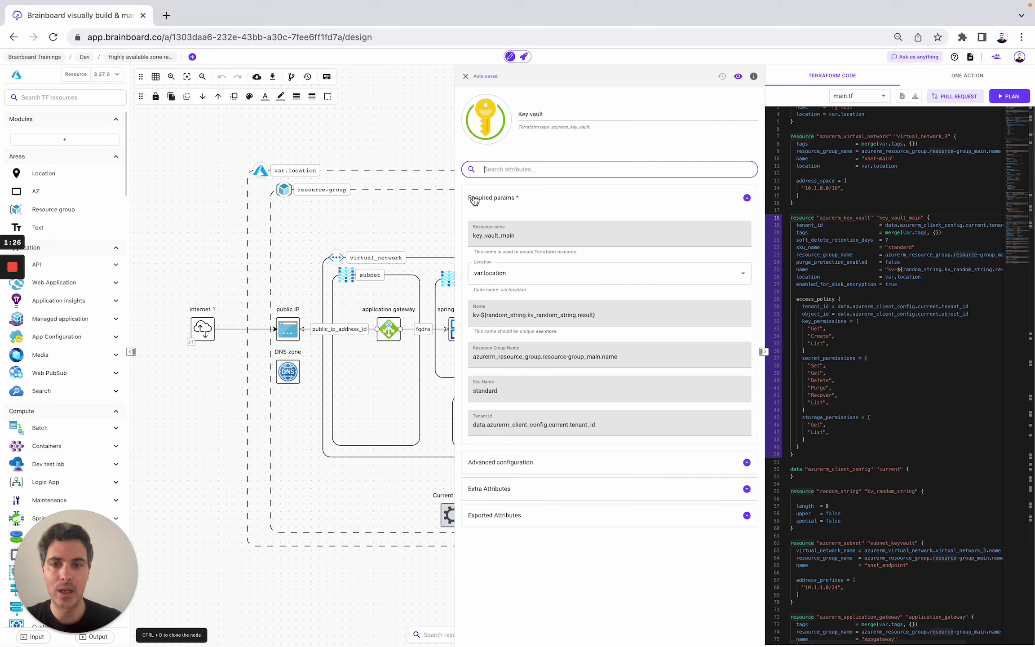
click(494, 202)
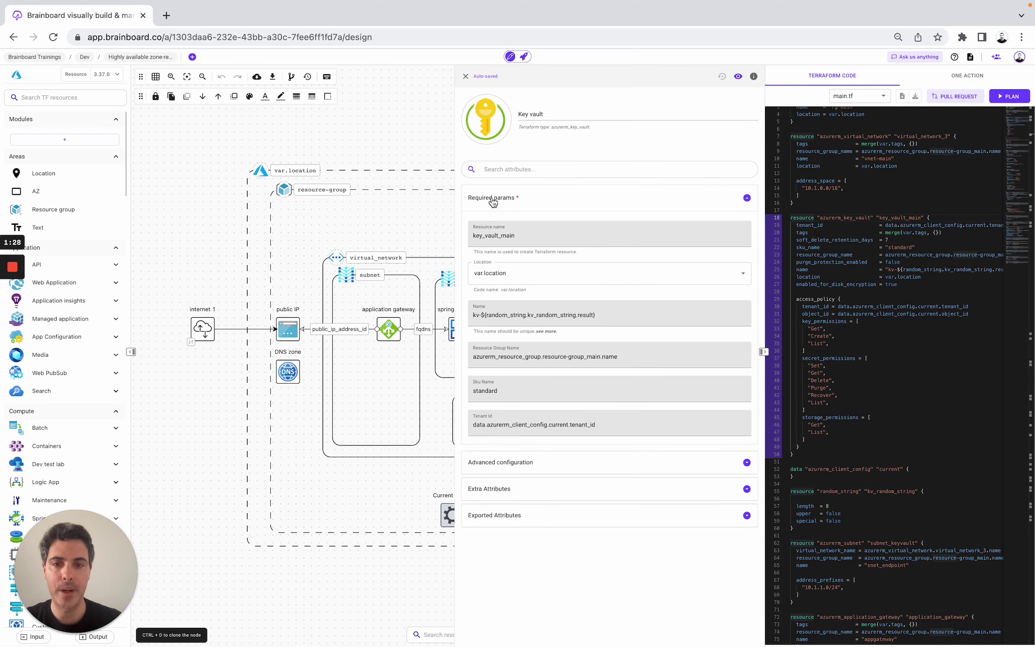
click(495, 220)
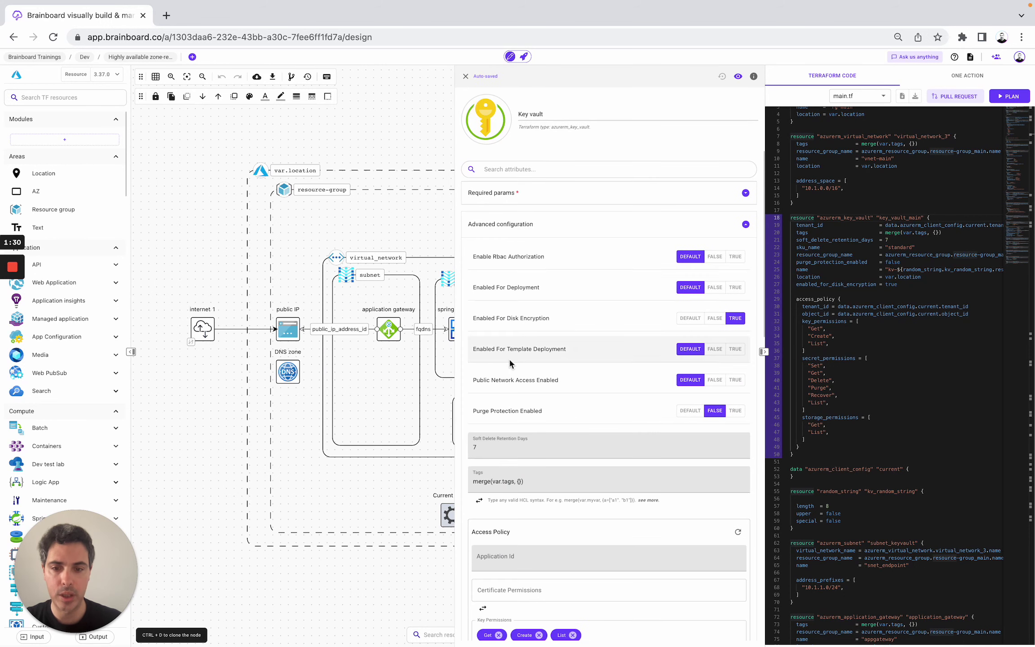
scroll(509, 355, down, 5)
scroll(510, 358, down, 5)
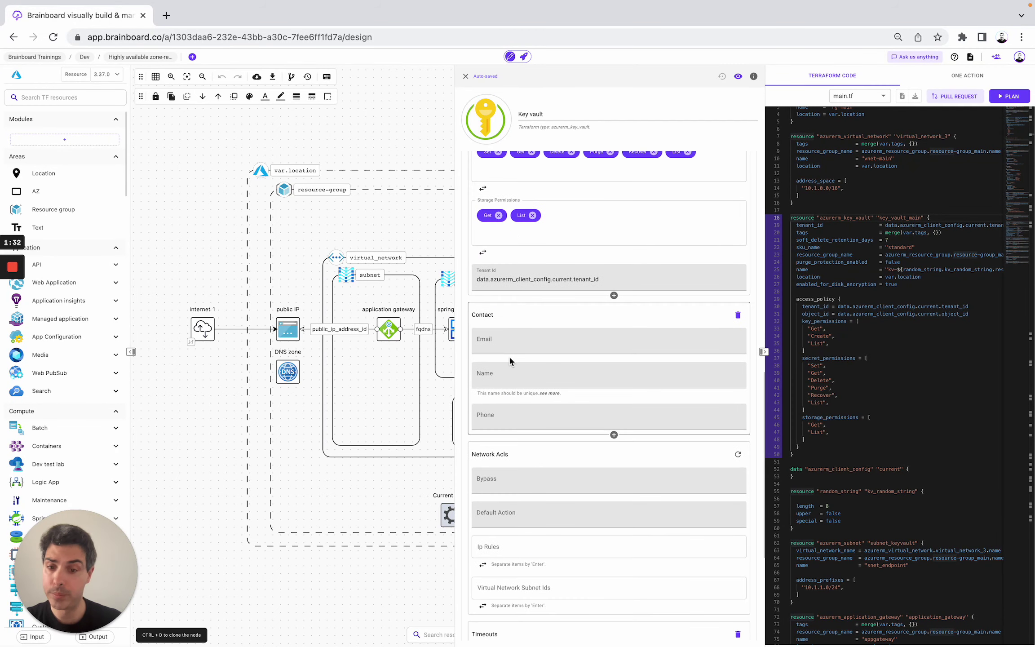
scroll(510, 361, up, 10)
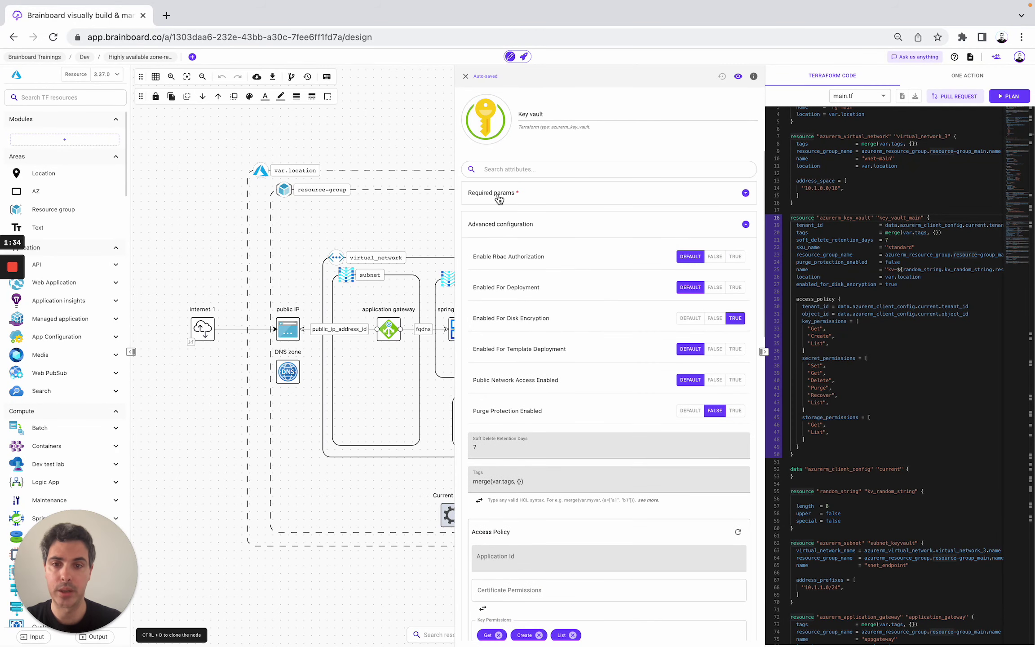
click(498, 224)
click(502, 247)
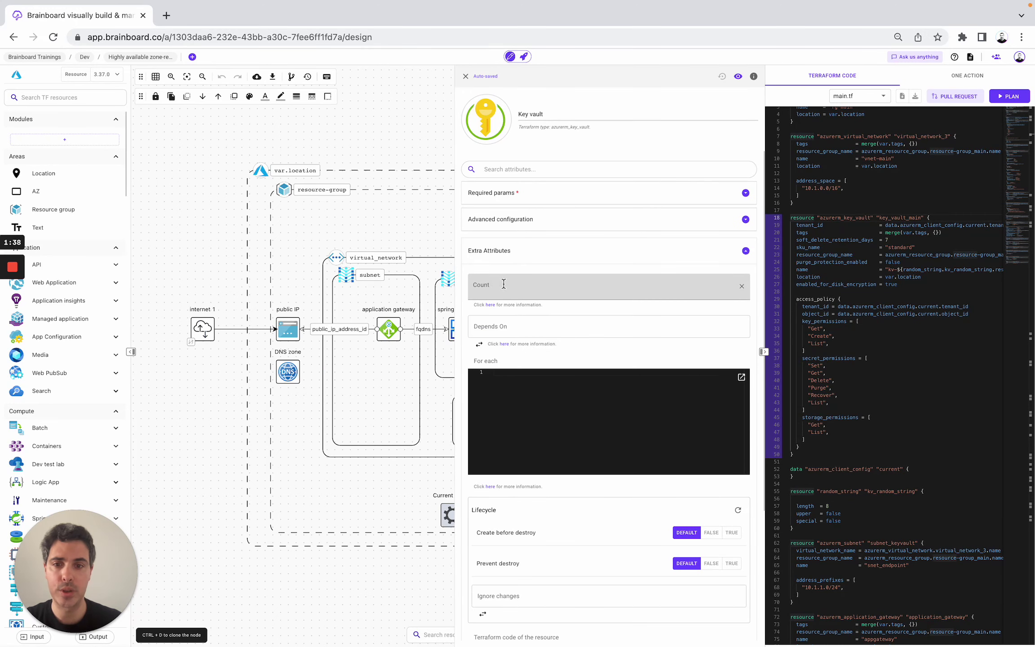
click(466, 79)
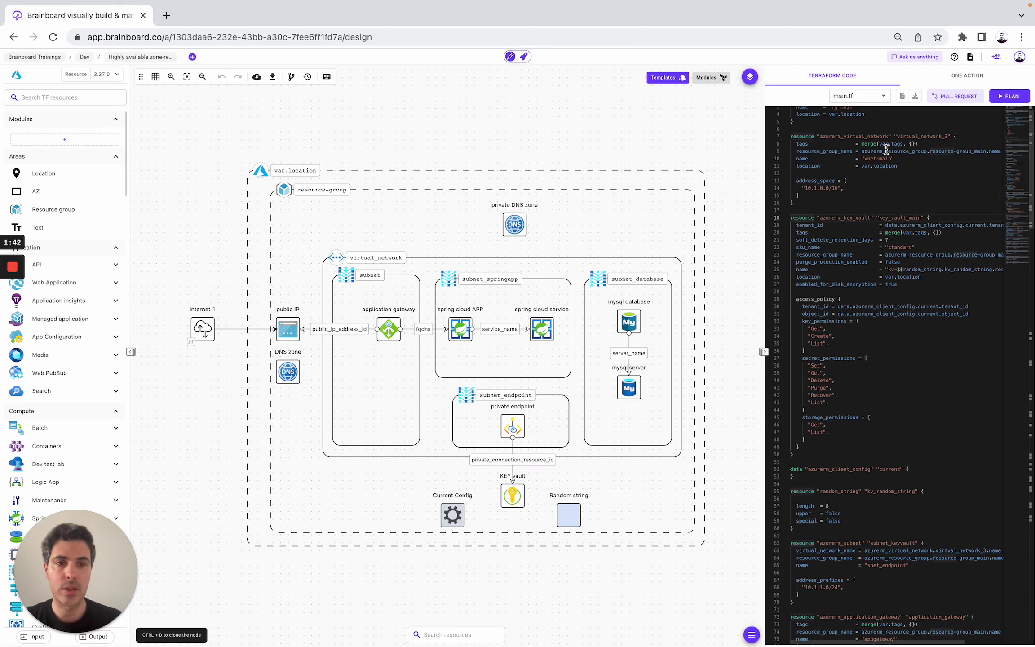
Display the providers.tf file in the Terraform code view and examine its provider block.
click(850, 99)
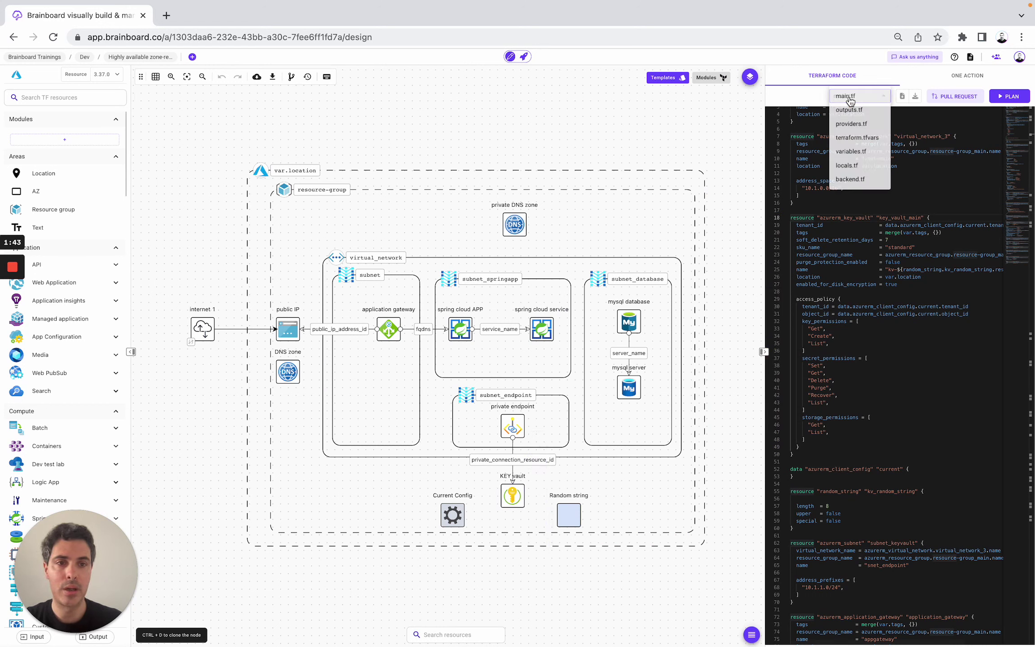
click(853, 127)
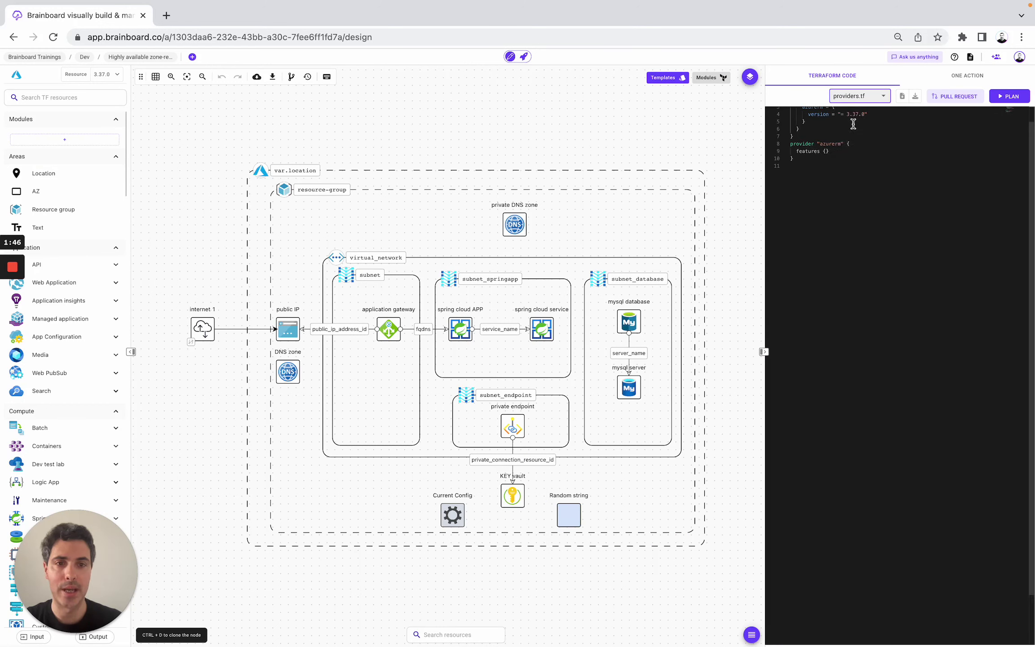
scroll(854, 124, up, 1)
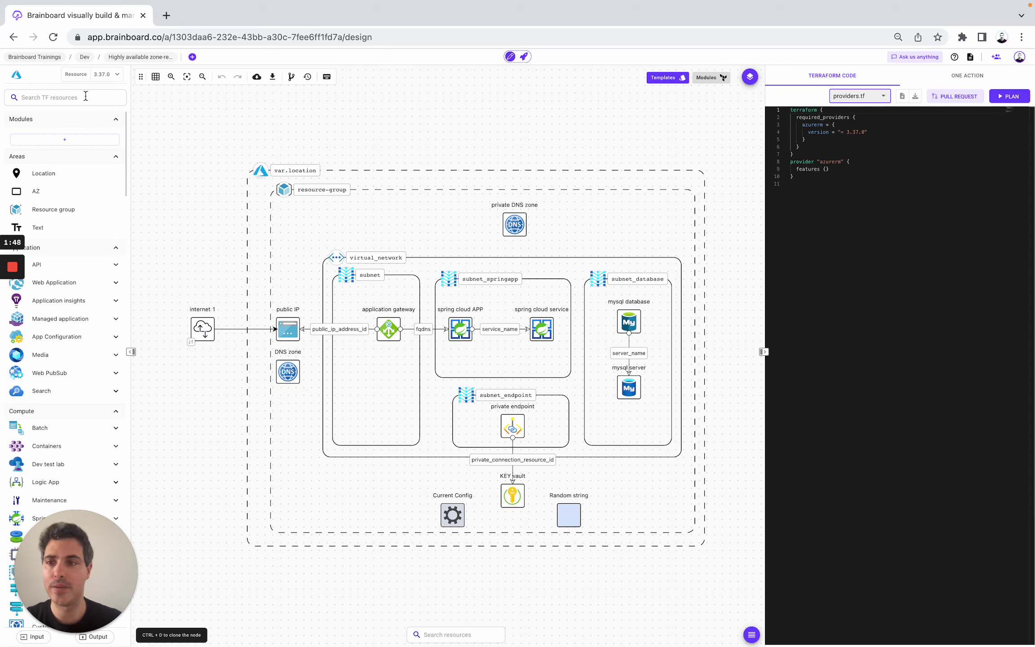
Preview the customizable Terraform provider configuration block for Microsoft Azure RM and dismiss it without applying.
click(18, 77)
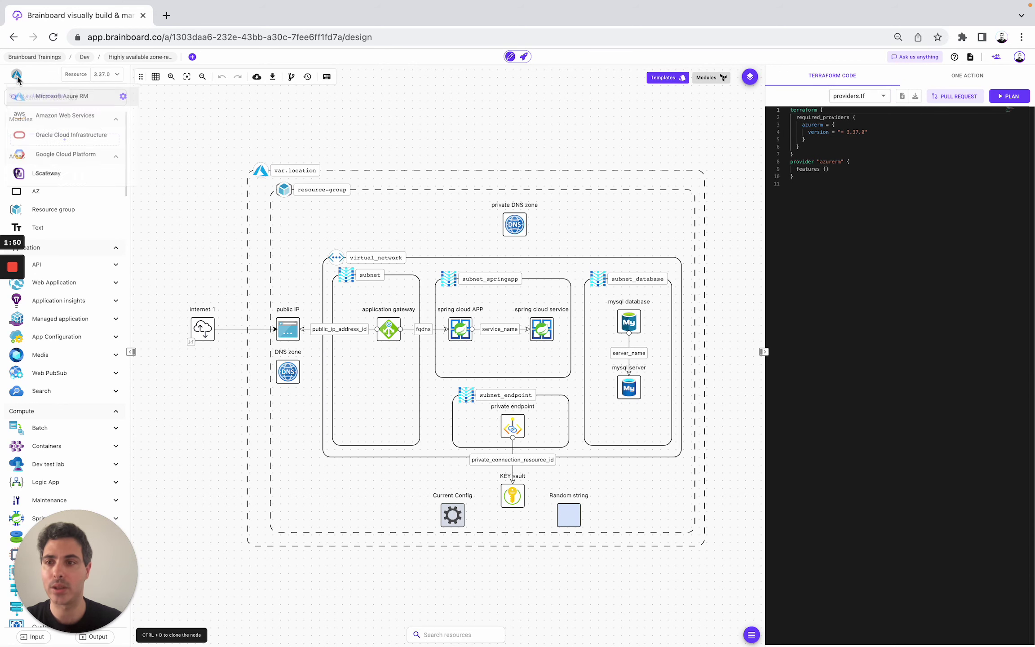
click(127, 98)
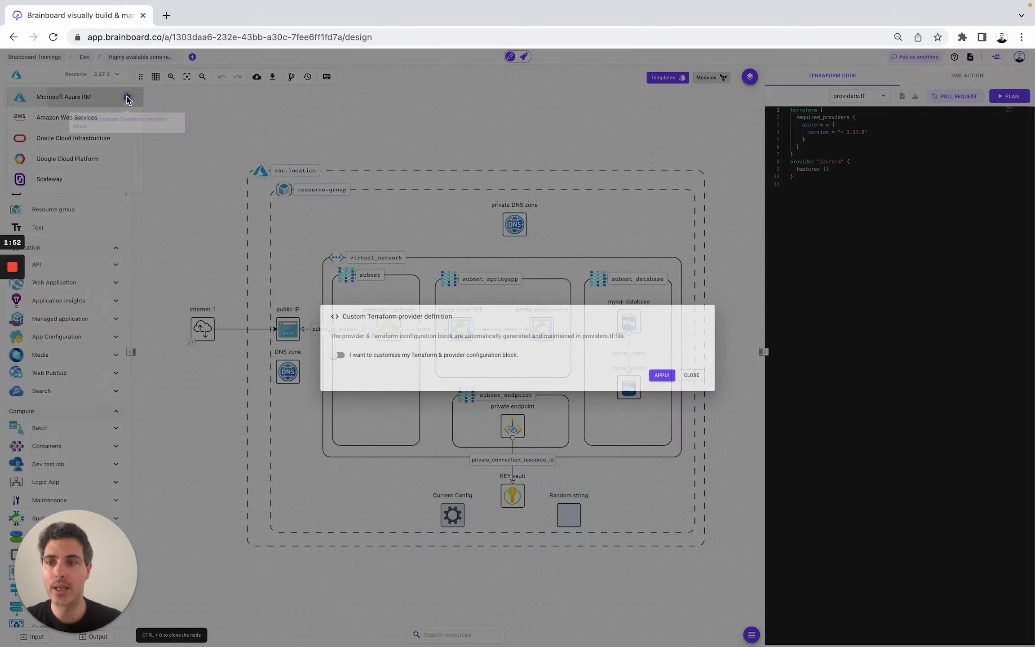
click(338, 355)
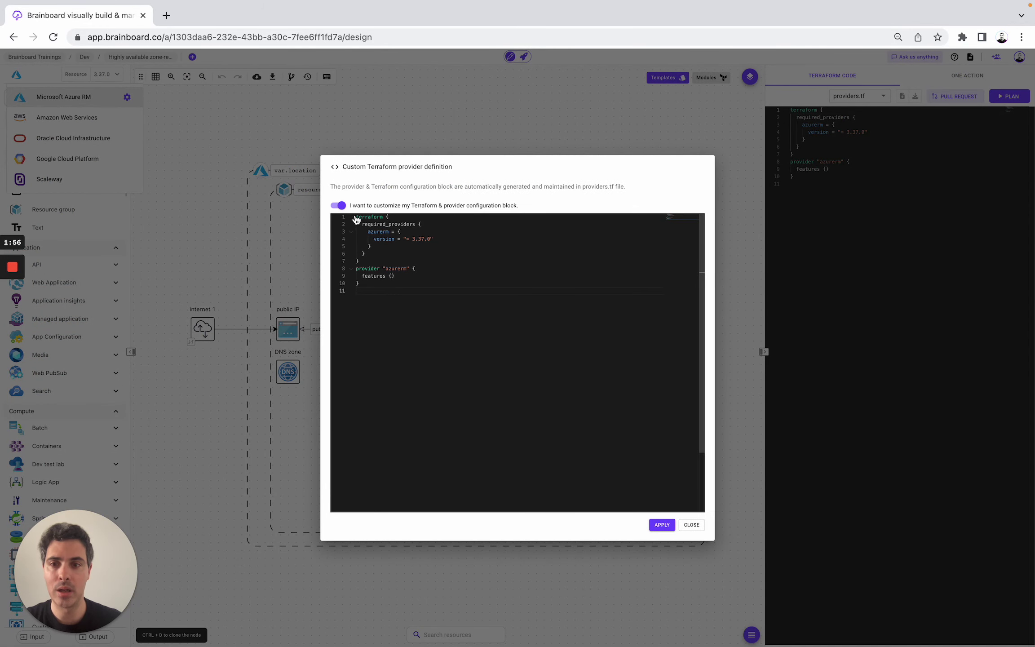
click(493, 123)
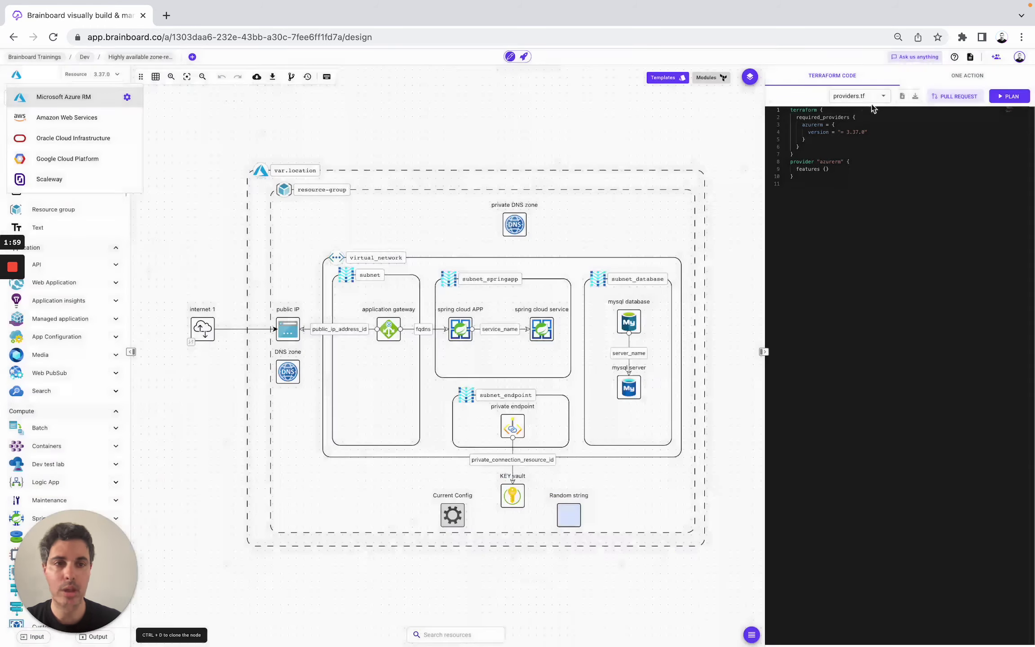
Display the variables.tf file in the Terraform code view and open the architecture's variables and locals manager.
click(851, 96)
click(851, 123)
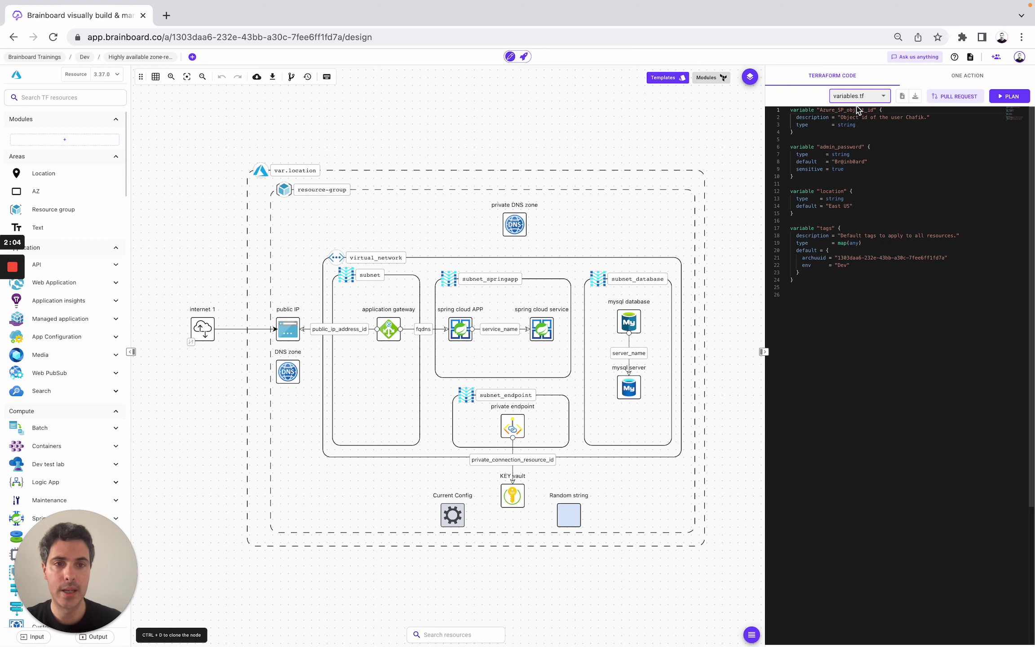
click(858, 96)
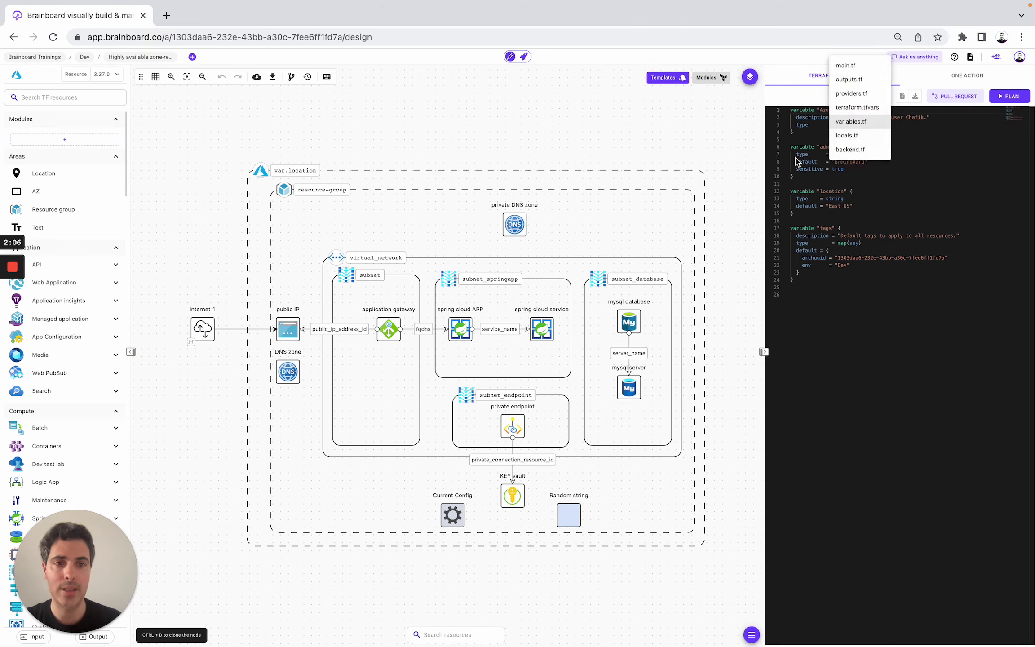
click(850, 121)
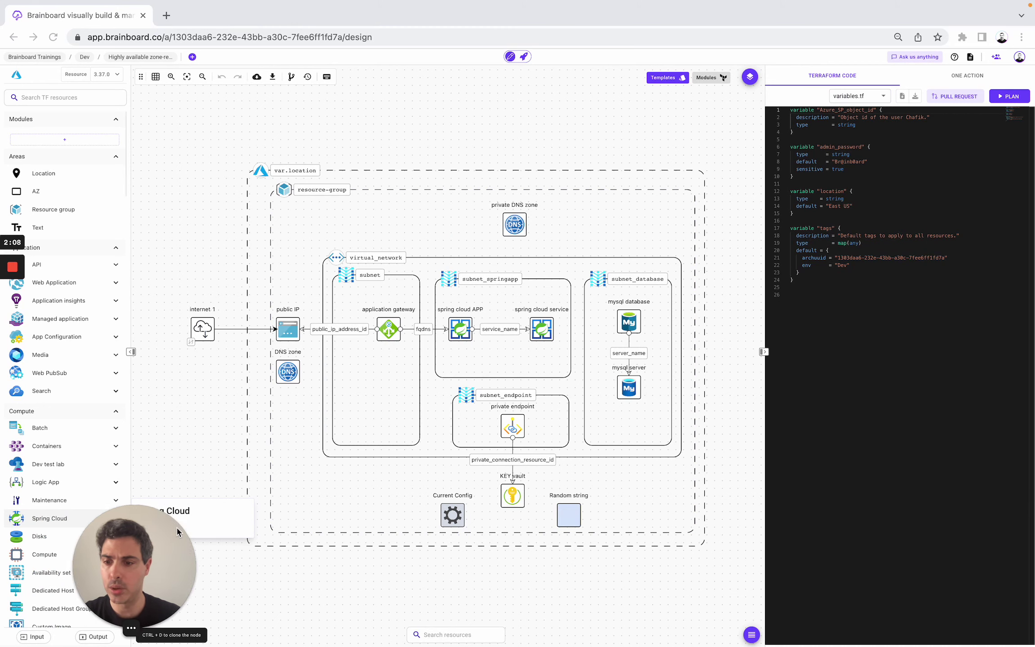
click(35, 637)
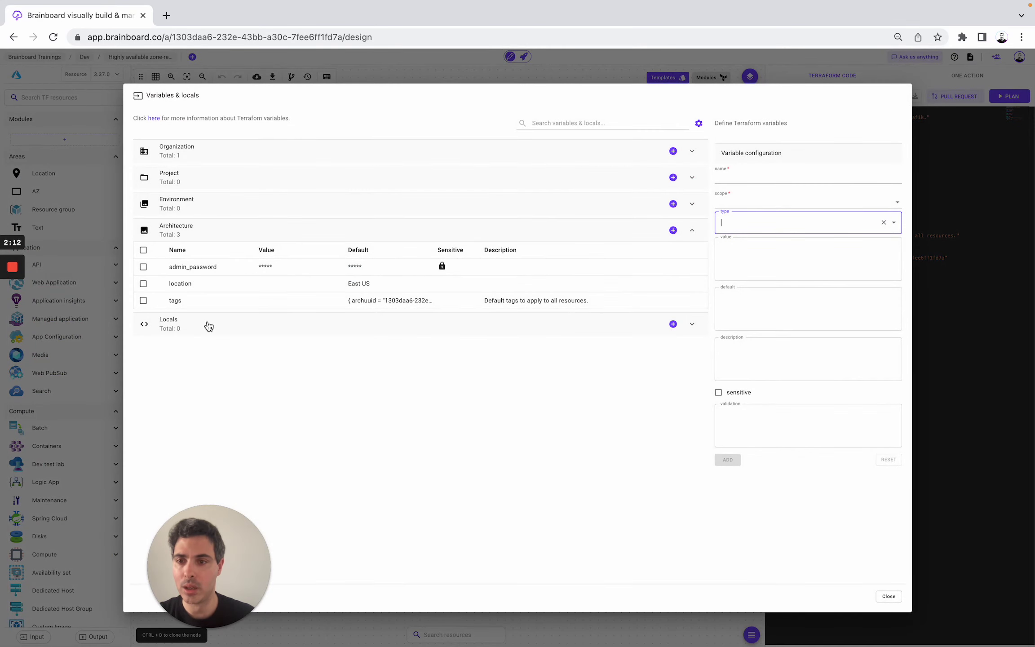
Expand the organization, project and environment scopes to examine the variables defined at each level.
click(194, 156)
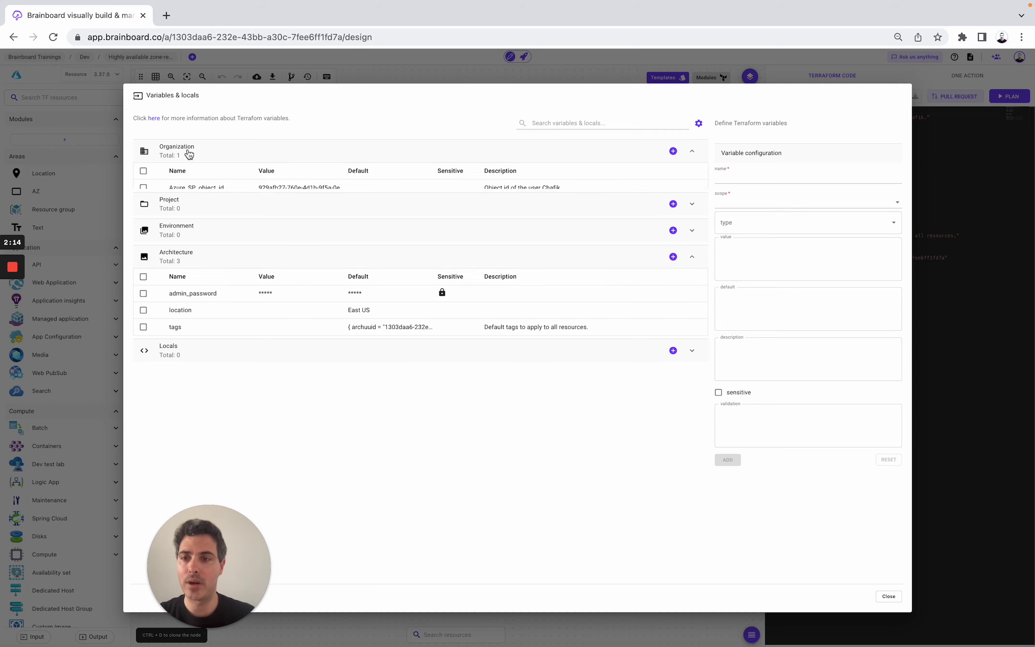
click(185, 213)
click(186, 264)
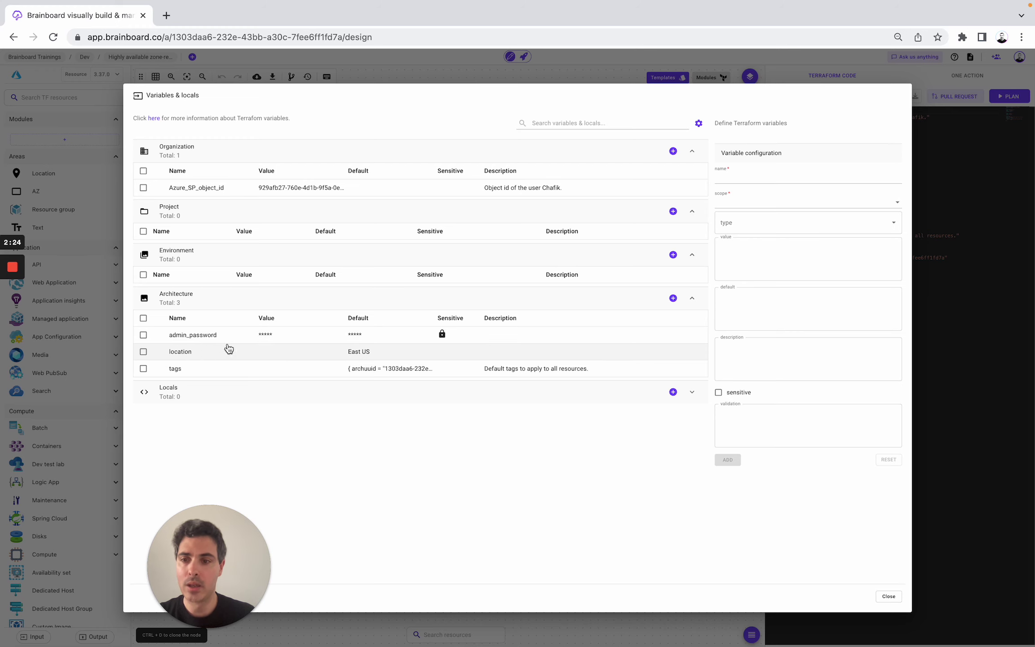
Examine the admin_password variable's scope and type options and its value, default and description fields, closing the variables manager when done.
click(189, 338)
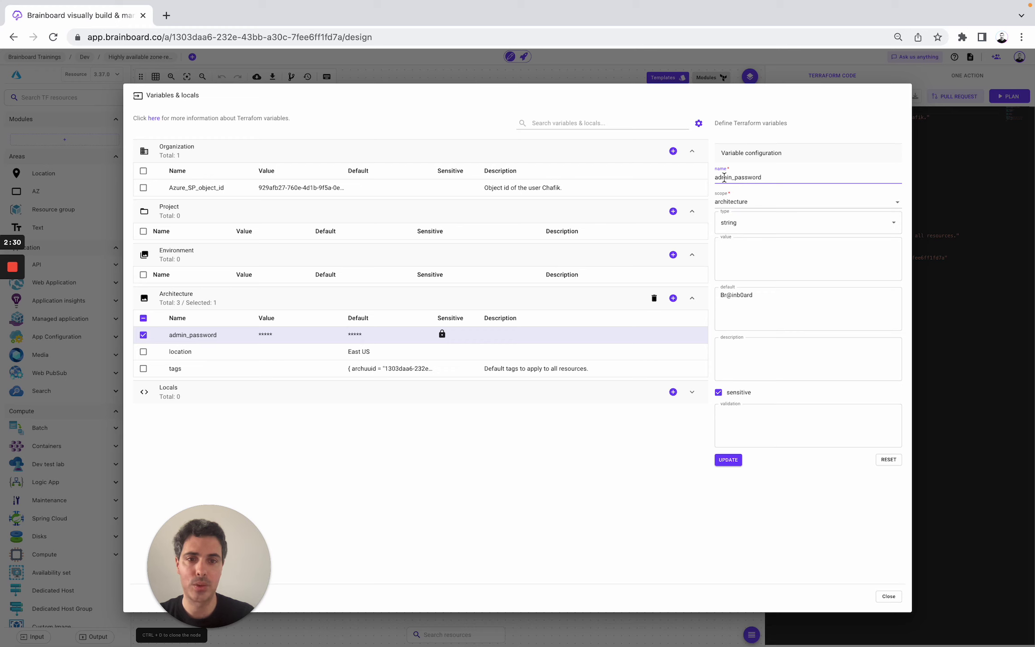
click(751, 207)
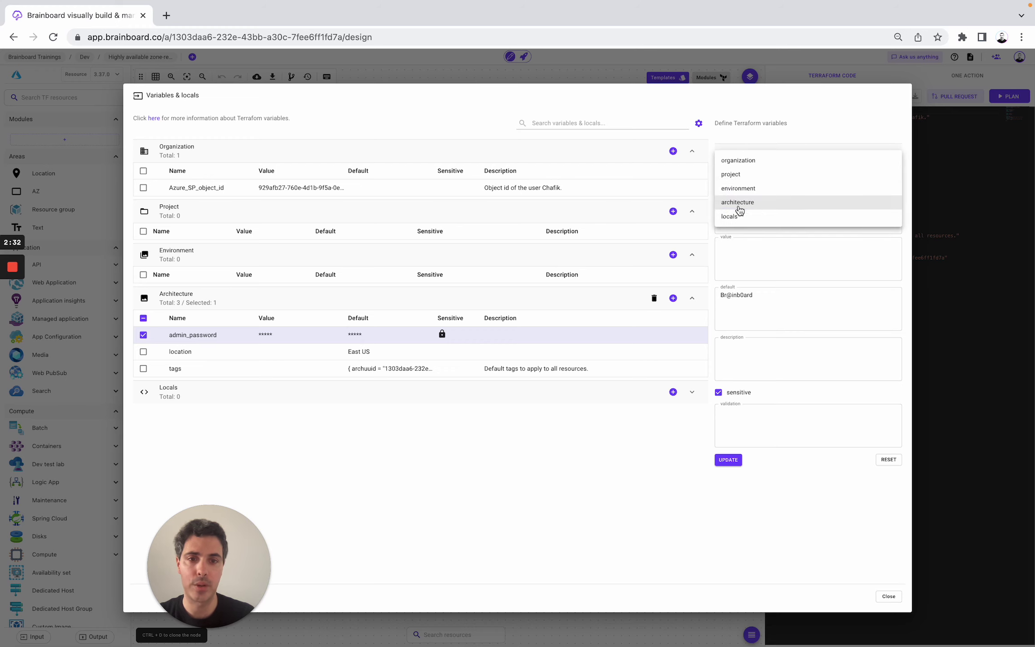
click(753, 209)
click(740, 223)
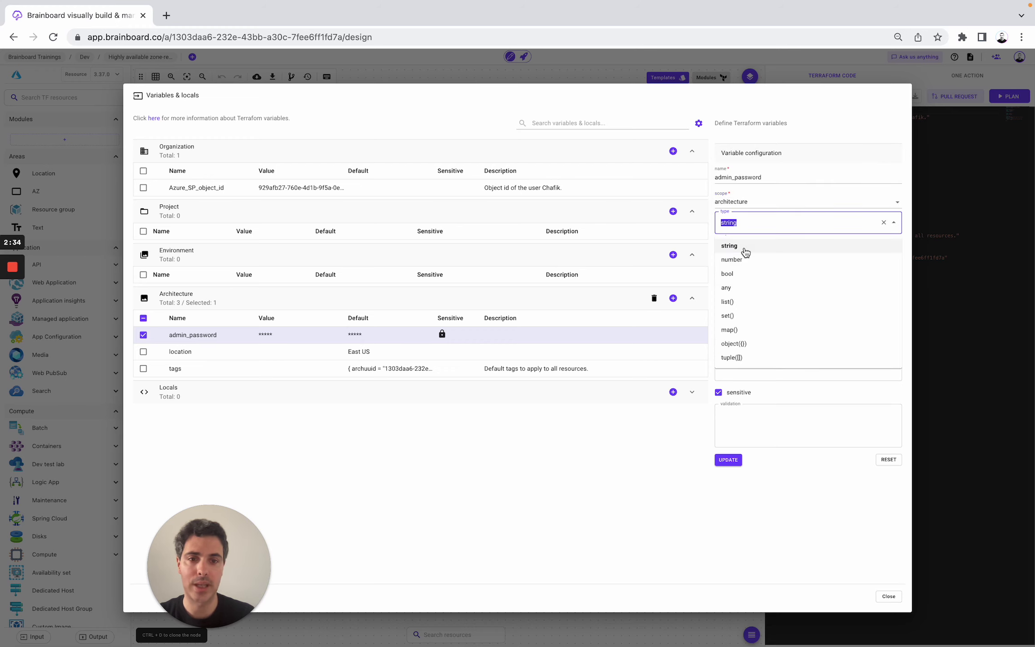
click(744, 247)
click(746, 254)
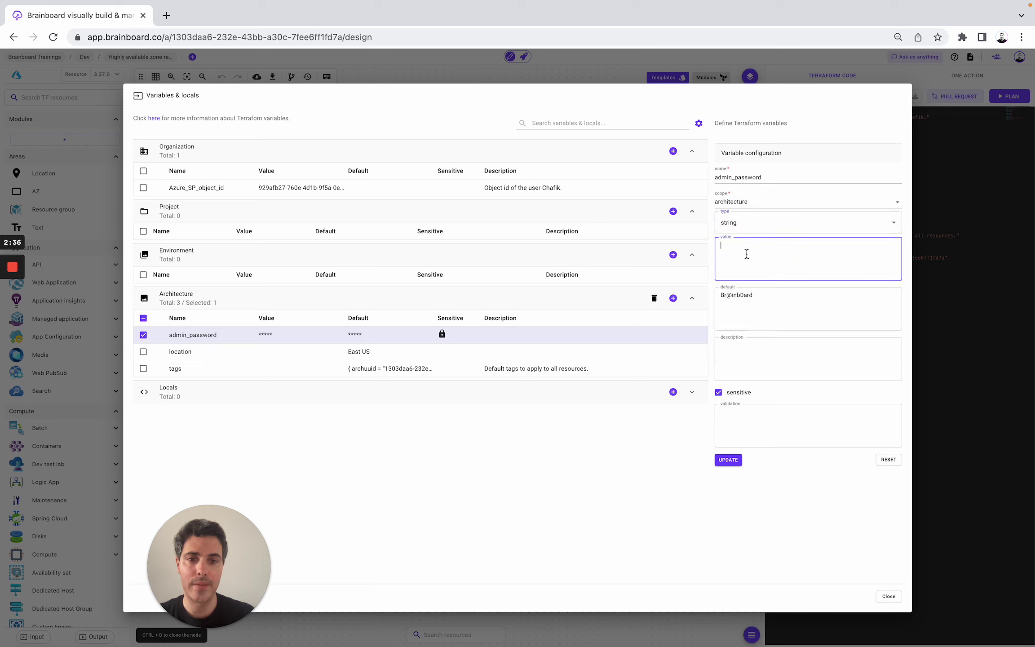
click(755, 303)
click(752, 354)
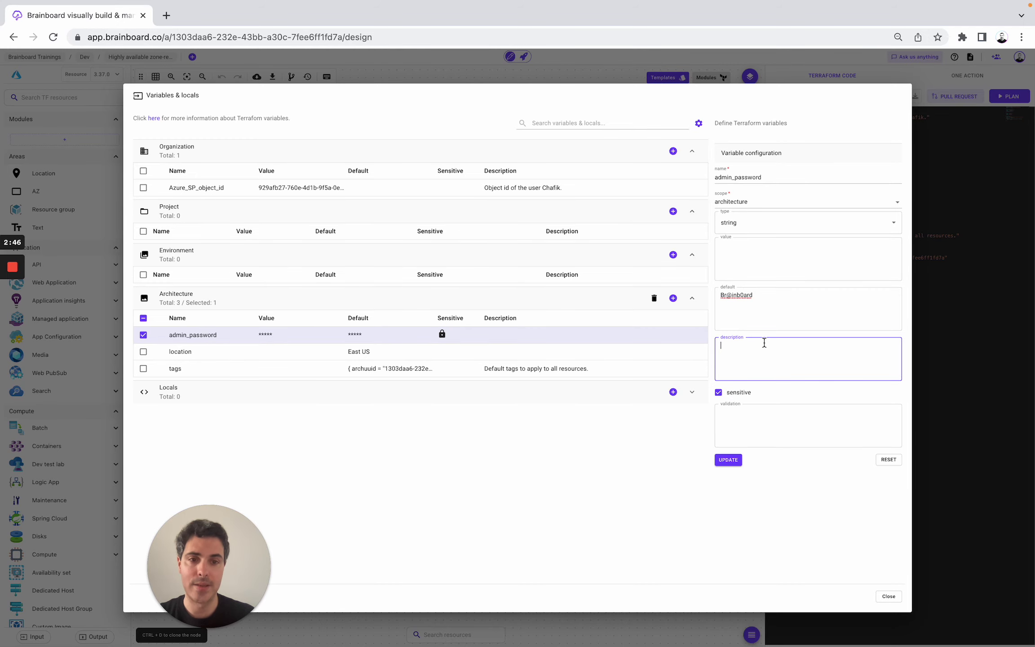
click(969, 244)
Display the backend.tf file in the Terraform code view and open the organization's data management settings.
click(848, 97)
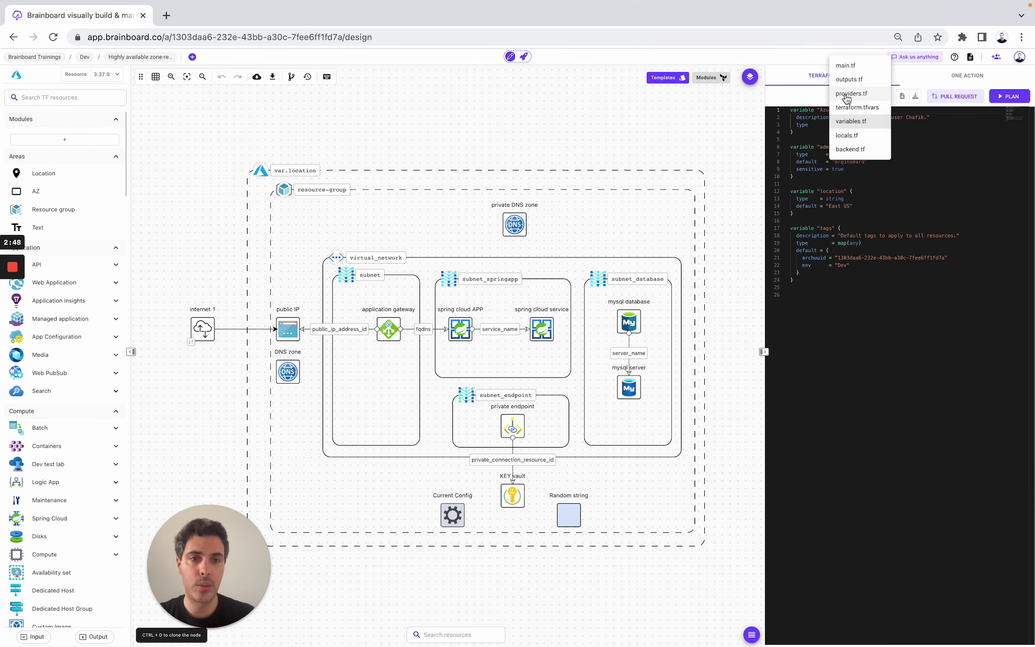
click(847, 148)
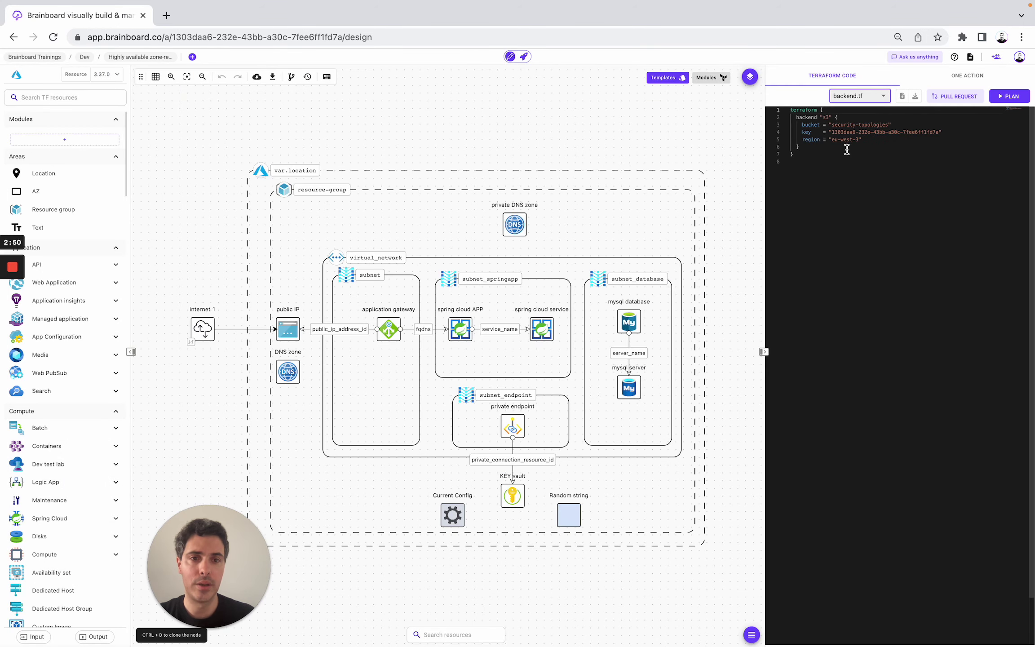
click(1020, 57)
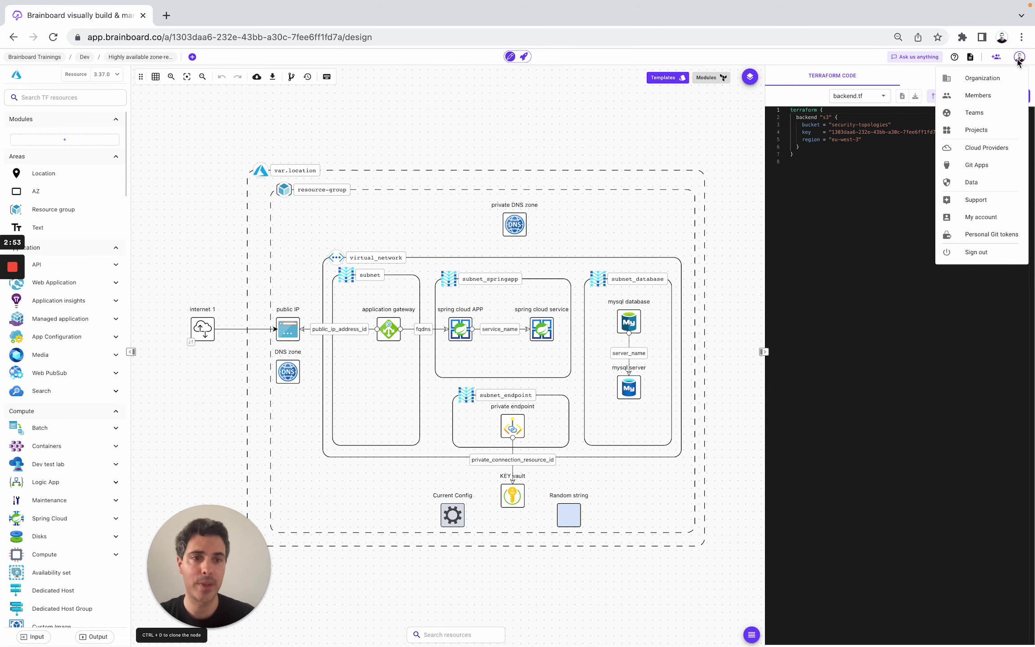
click(978, 182)
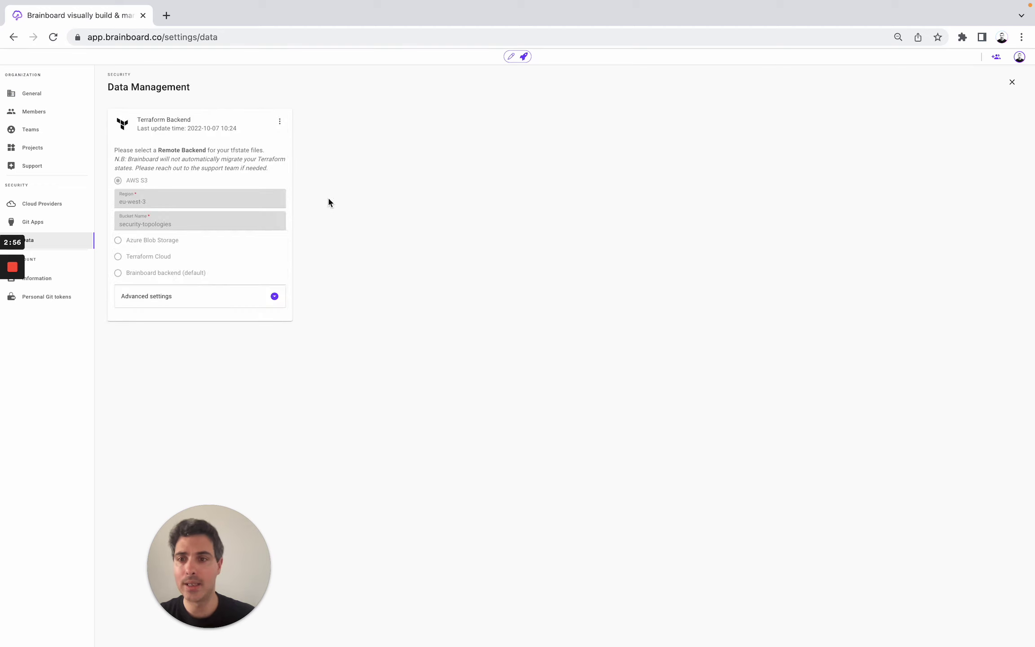
drag(208, 528, 76, 517)
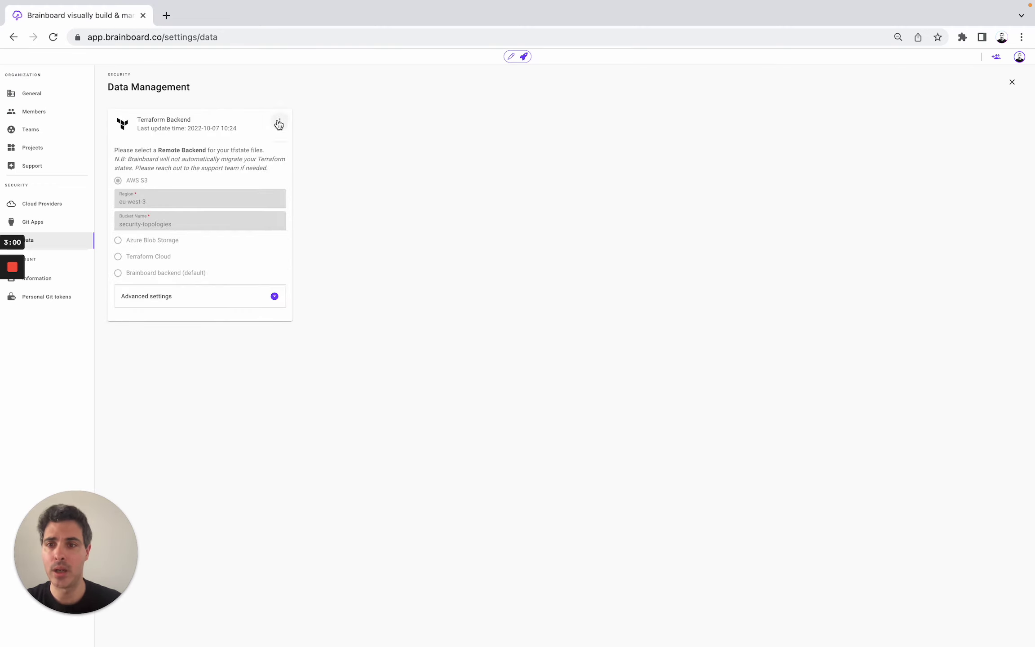
Preview the Azure Blob Storage, Terraform Cloud and Brainboard remote backend options, reselect AWS S3 and return to the design without applying.
click(280, 122)
click(297, 120)
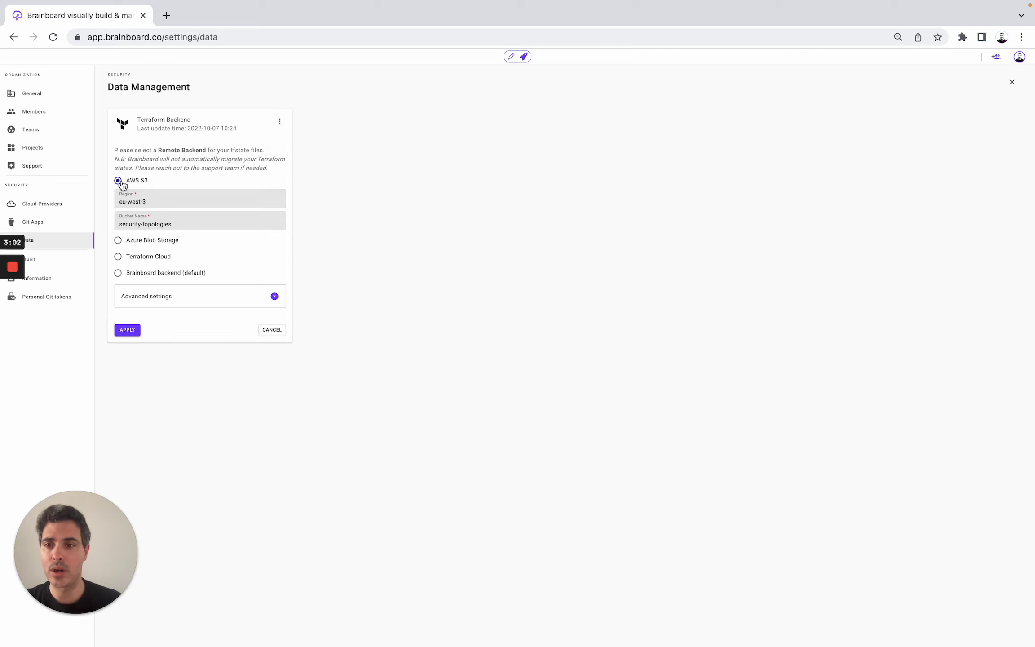
click(163, 238)
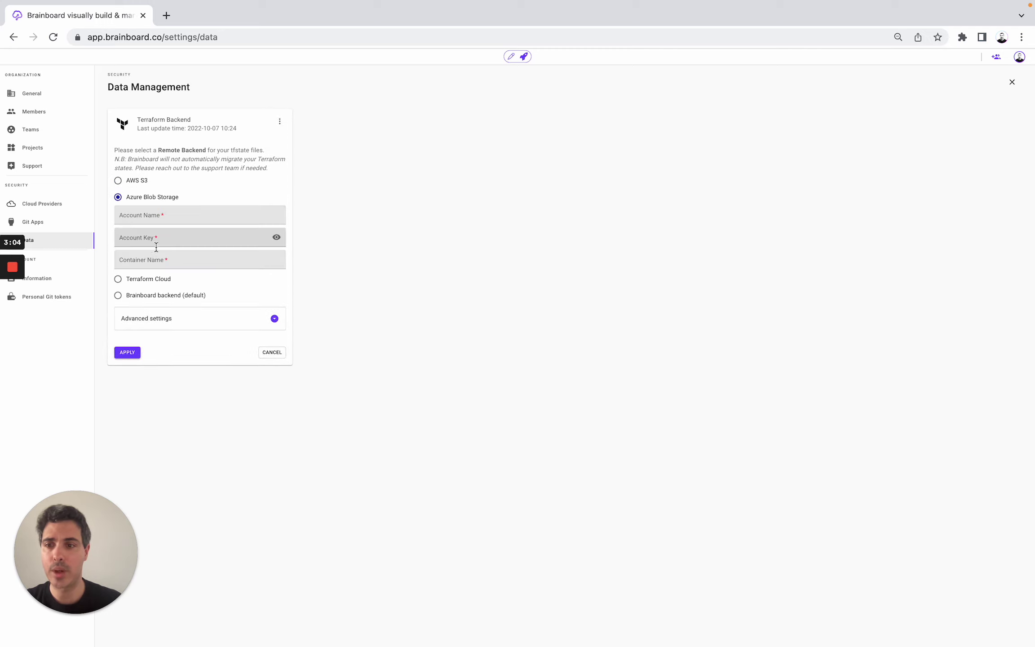
click(153, 281)
click(159, 319)
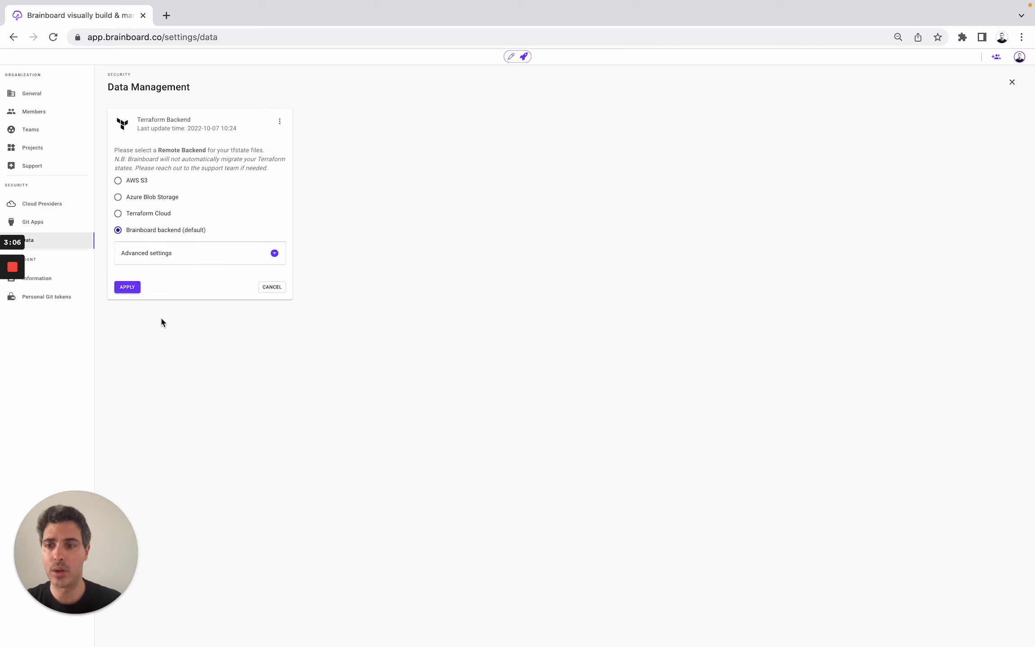
click(137, 181)
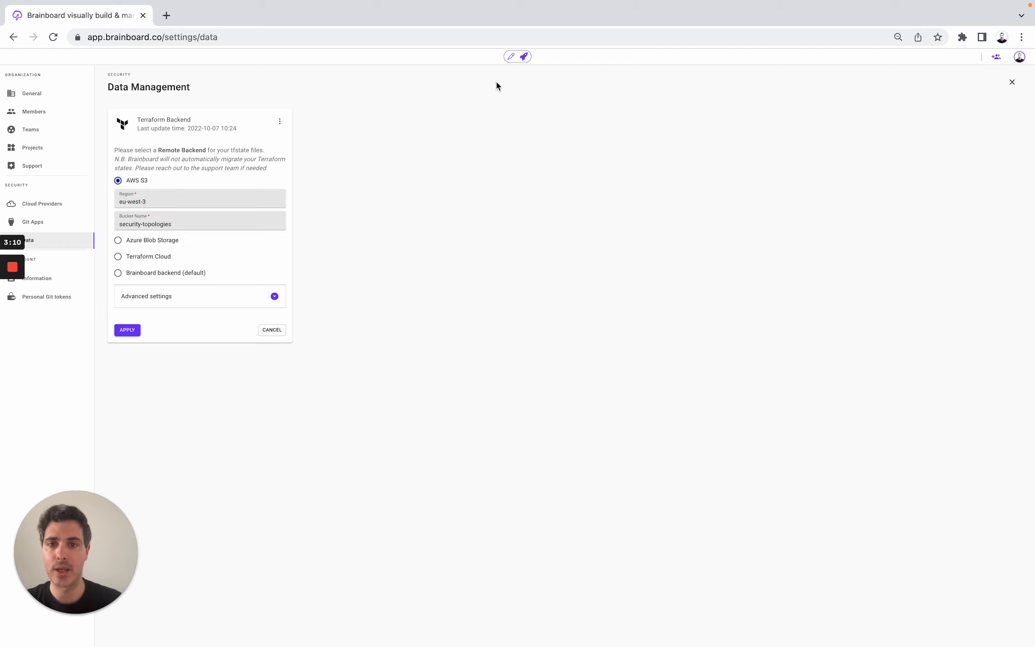
click(512, 58)
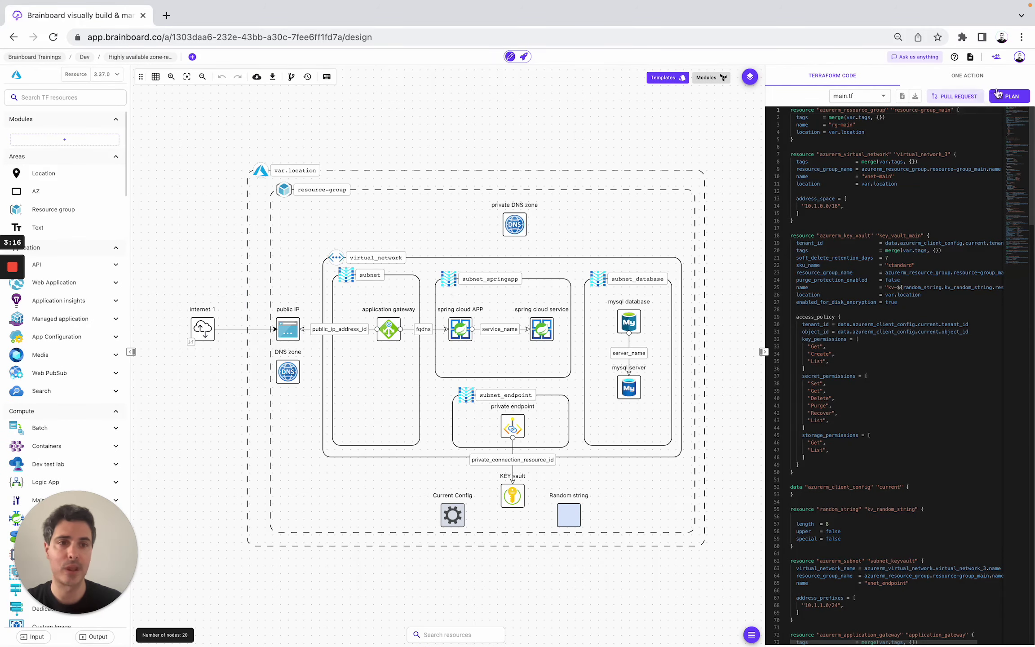
Read through the architecture's README.md preview to its end and close it without saving.
click(971, 58)
scroll(613, 356, down, 10)
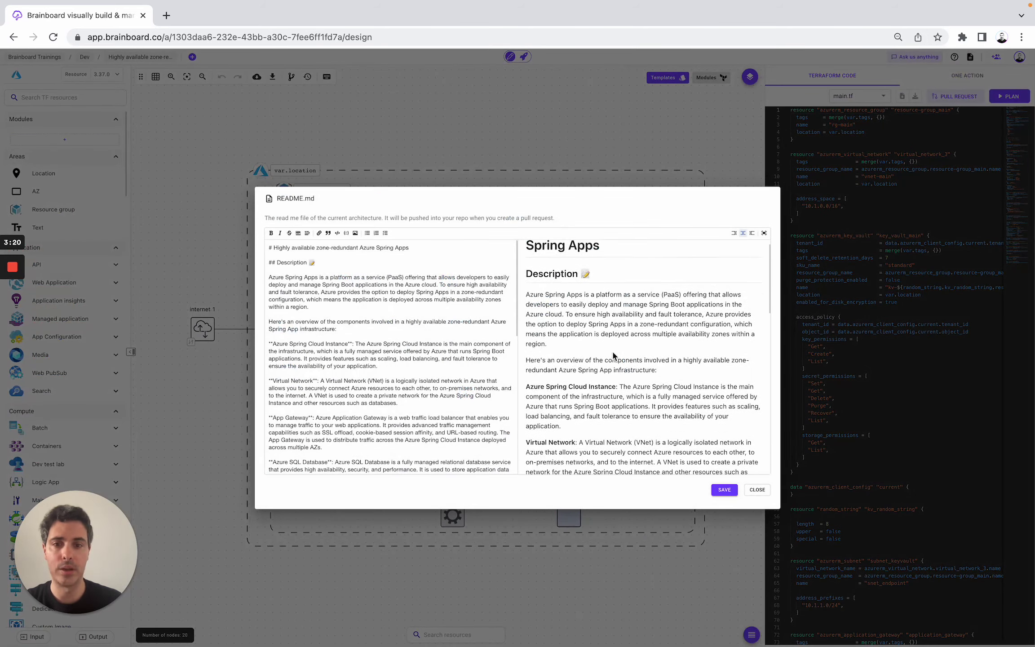
scroll(611, 306, down, 8)
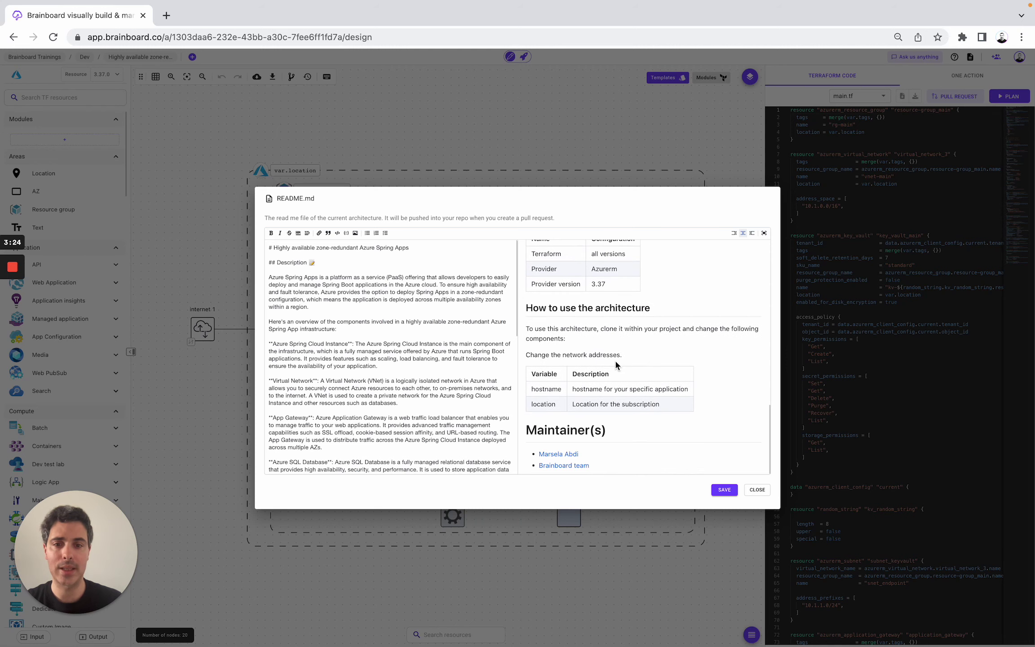
click(591, 136)
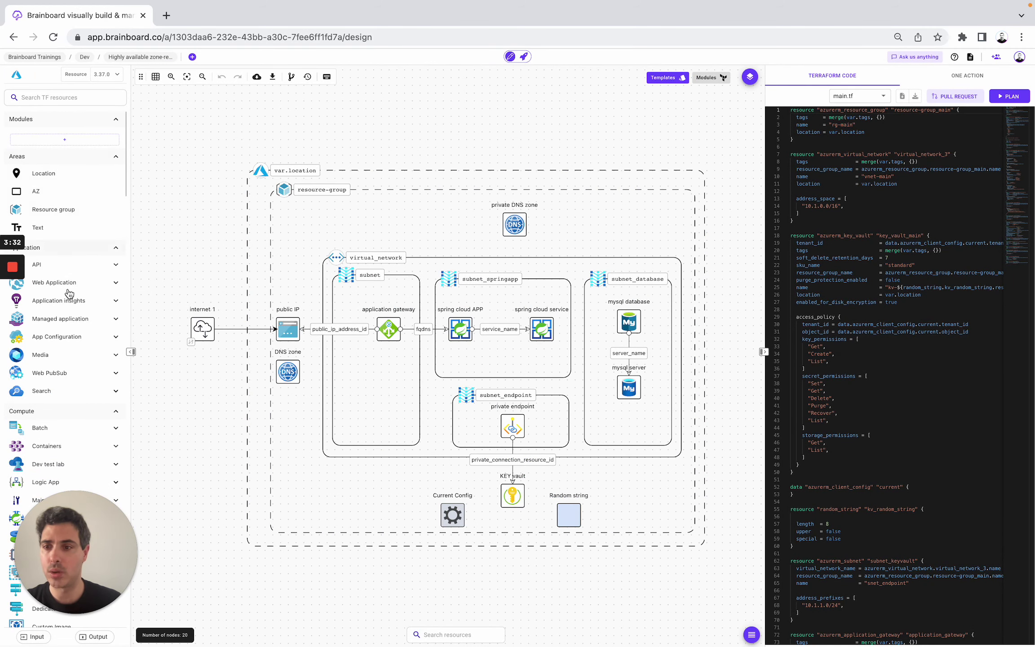
Add an Application service named default inside the application gateway's subnet and delete it from the architecture.
scroll(69, 321, down, 20)
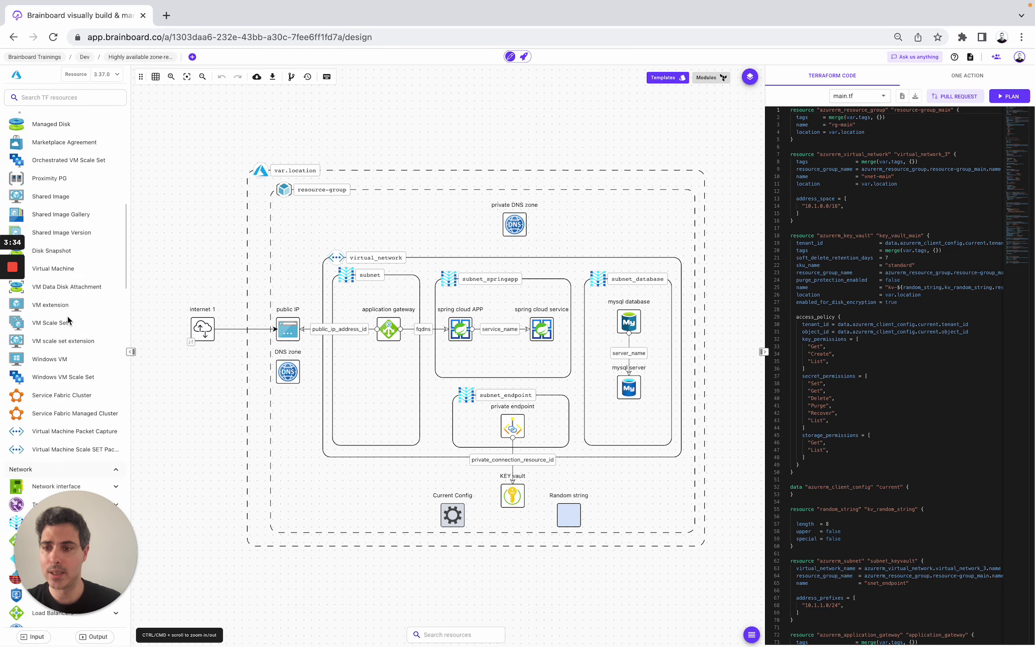
scroll(68, 321, down, 10)
scroll(68, 321, down, 20)
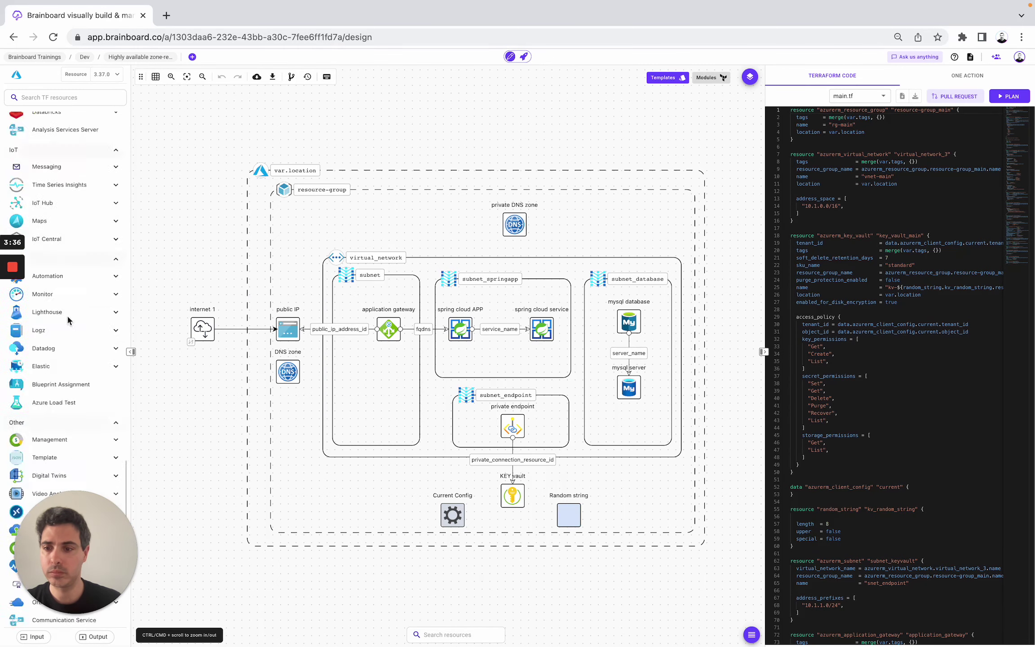
scroll(68, 321, up, 20)
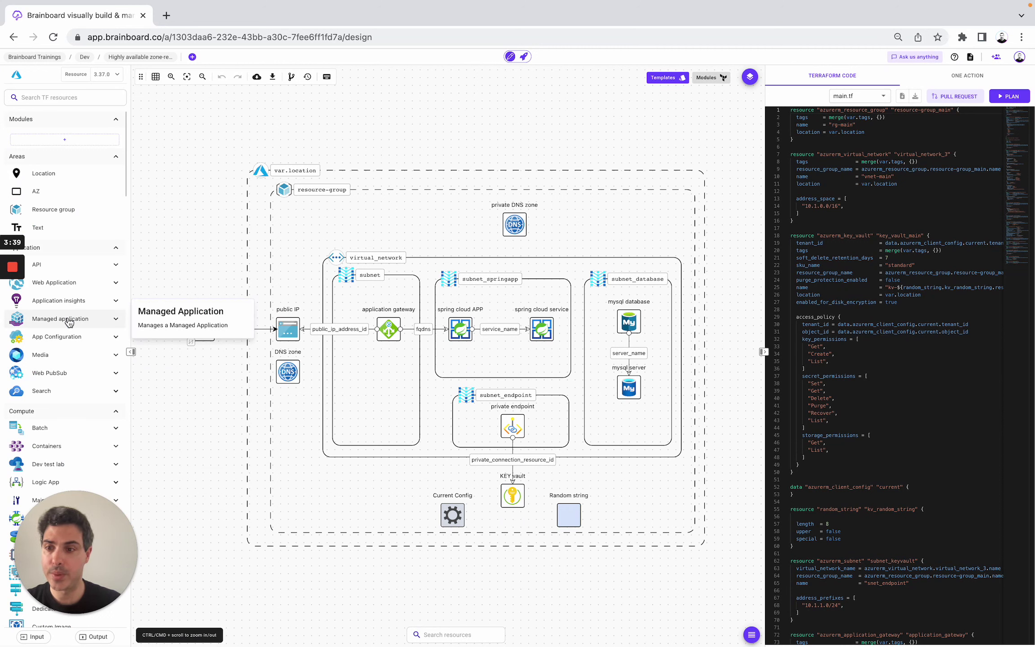
click(56, 284)
drag(64, 306, 366, 384)
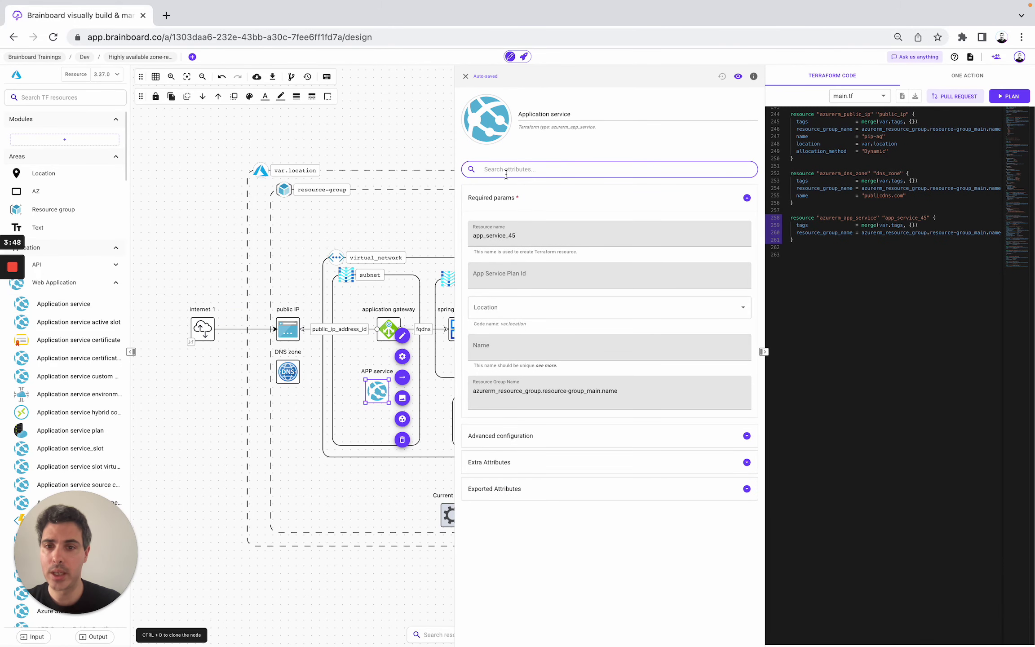
click(508, 348)
text(default)
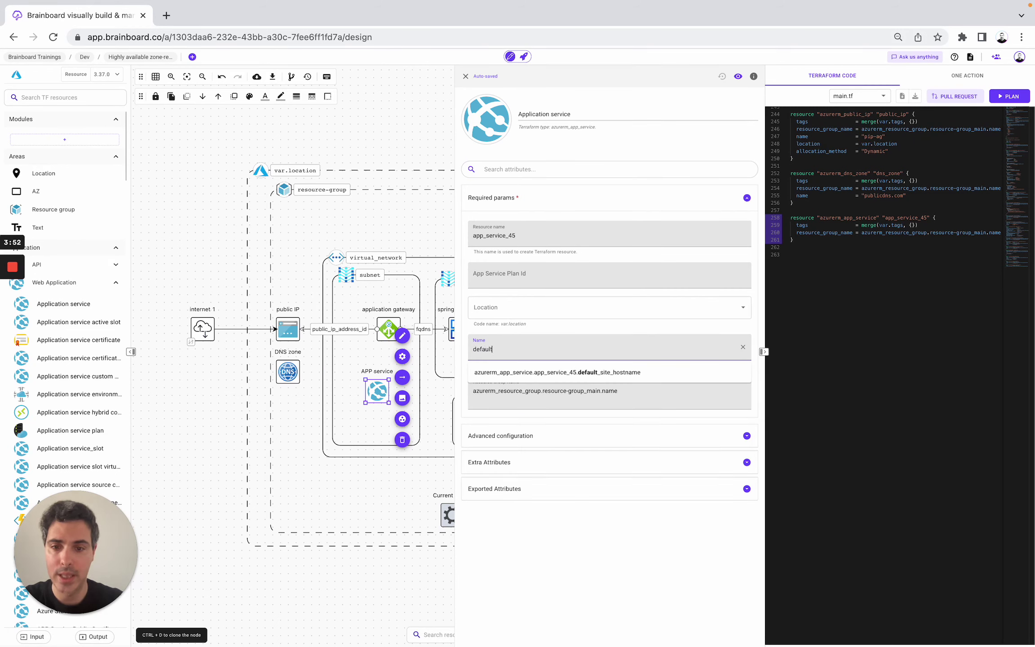
click(465, 345)
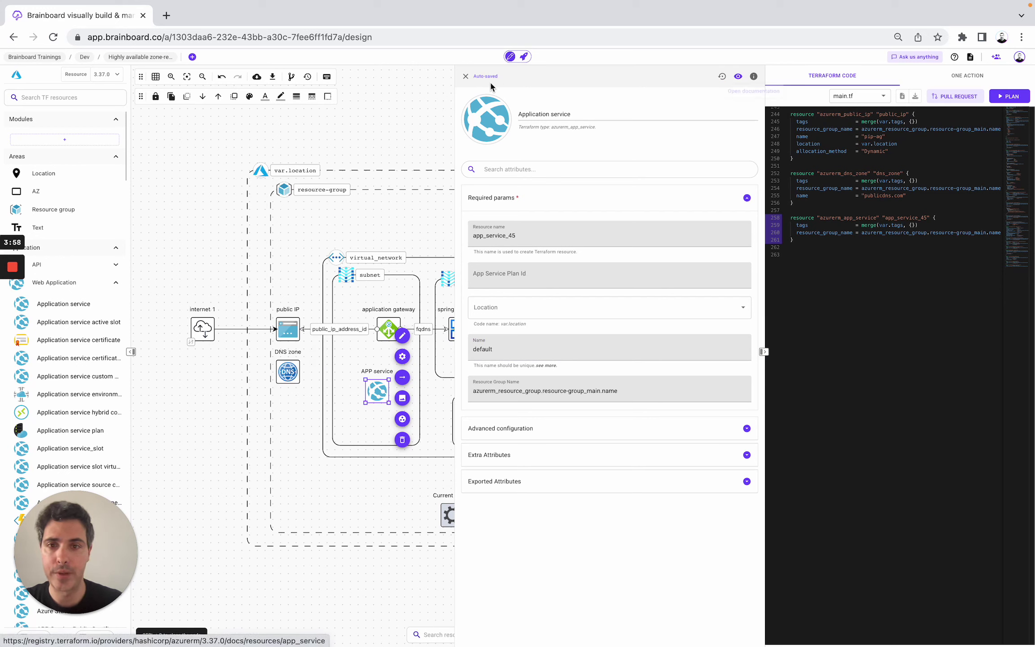
click(466, 78)
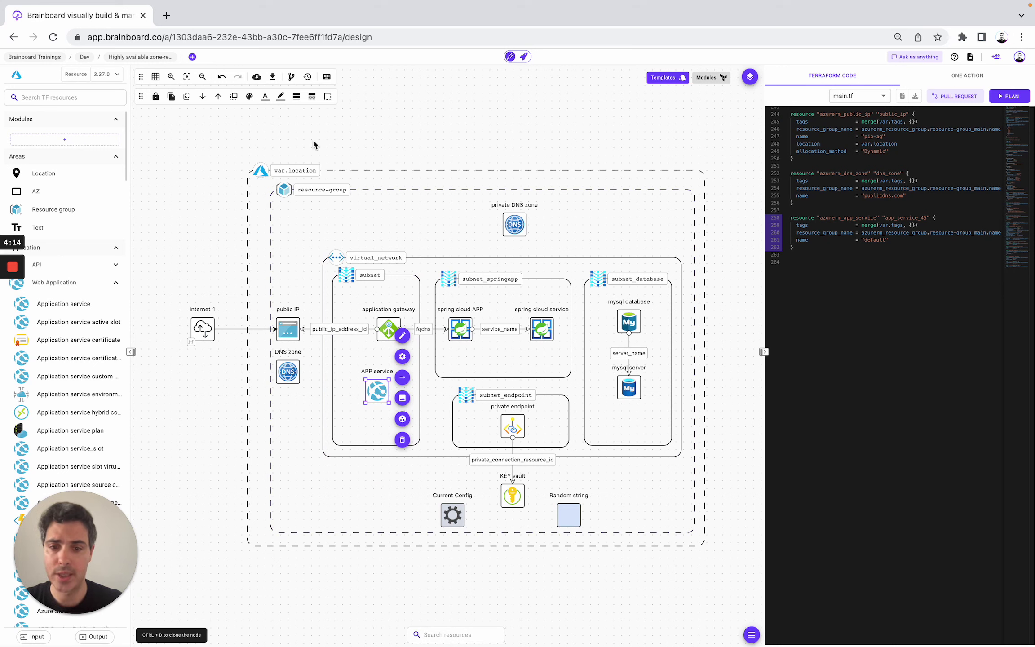
key(Delete)
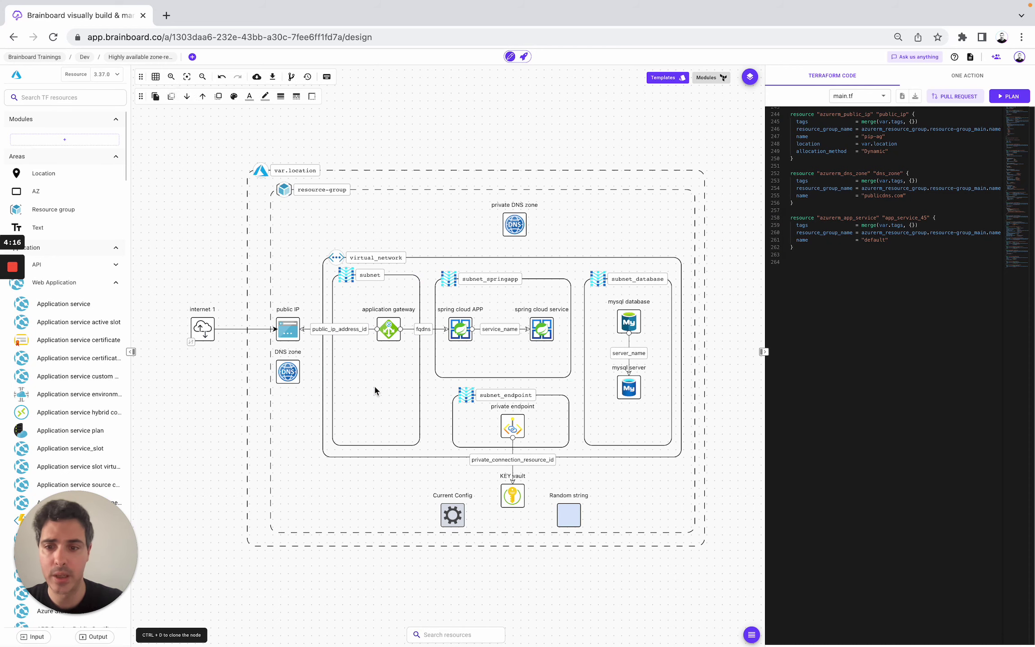
Create a new version of the architecture with the commit message "Initial commit".
click(293, 80)
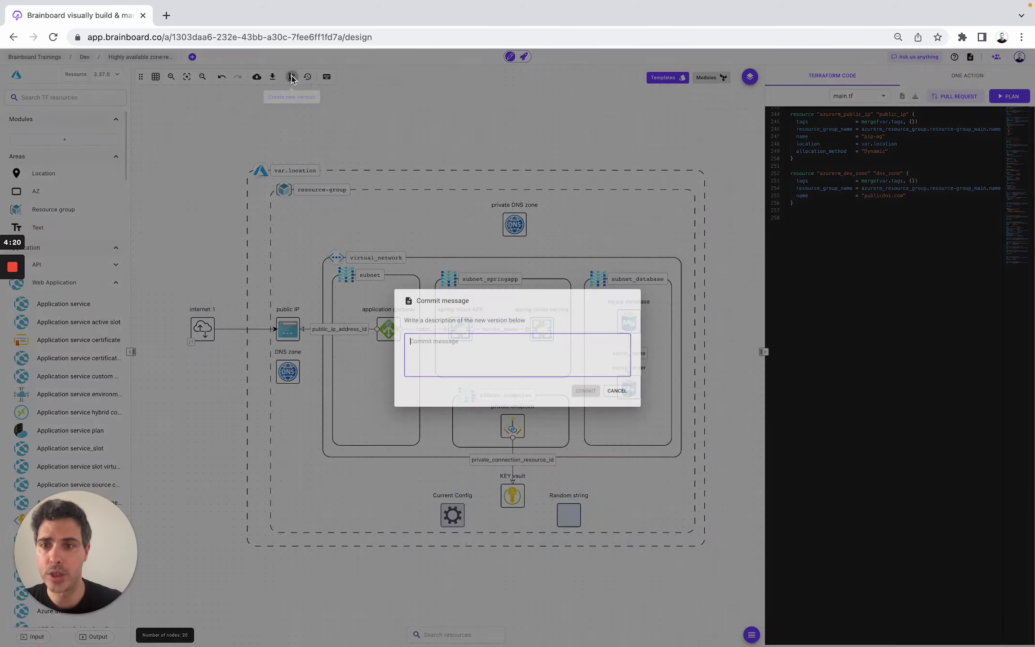
text(Initial commit)
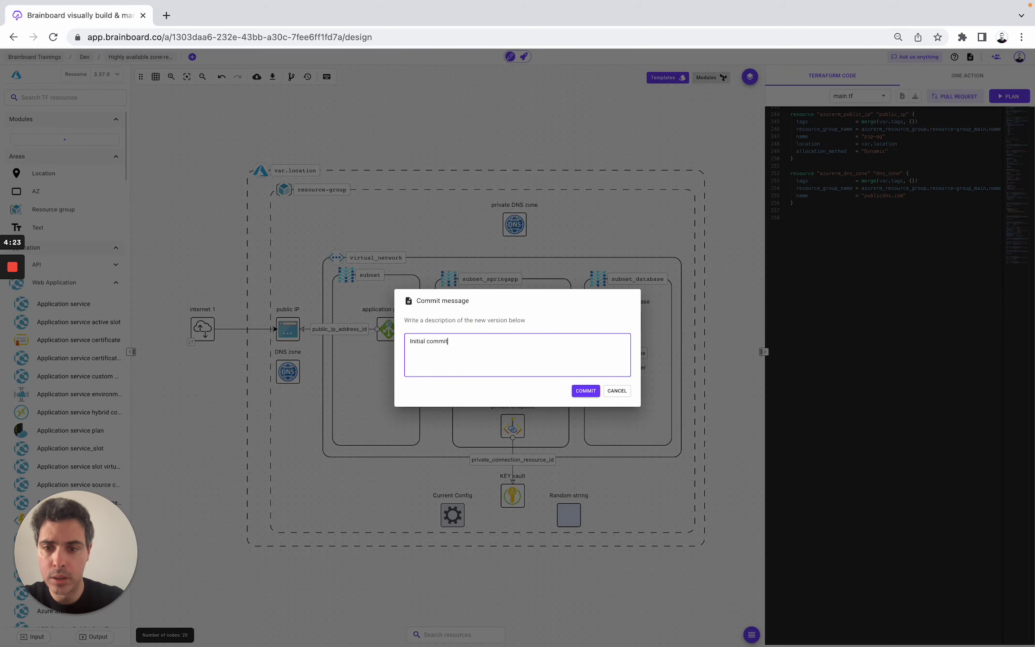
click(593, 394)
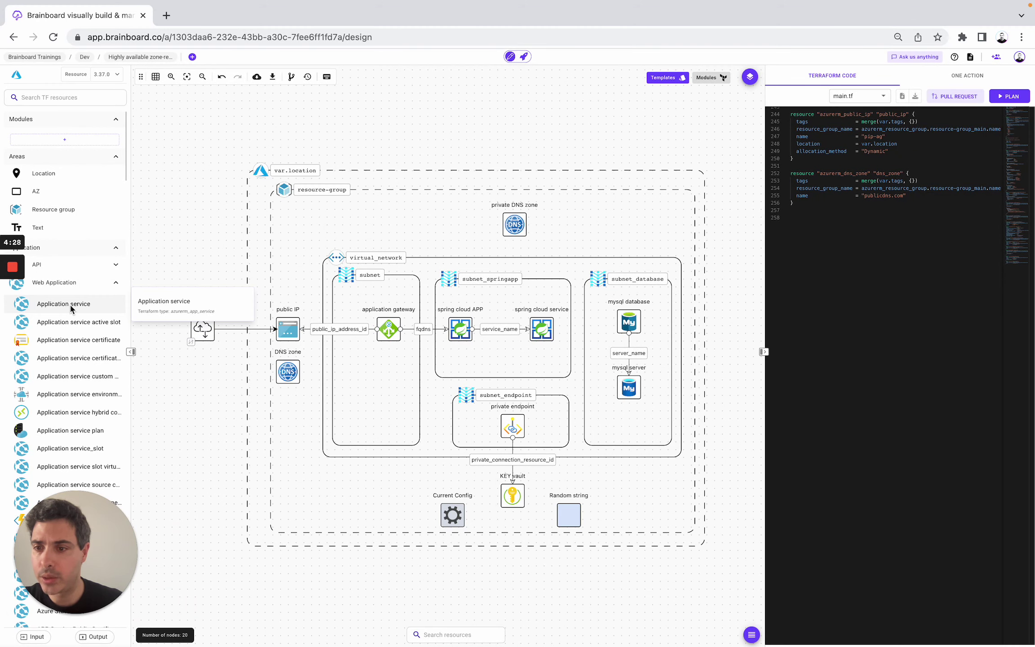
Add an API management resource inside the application gateway's subnet, set its name to default and close its configuration.
click(55, 264)
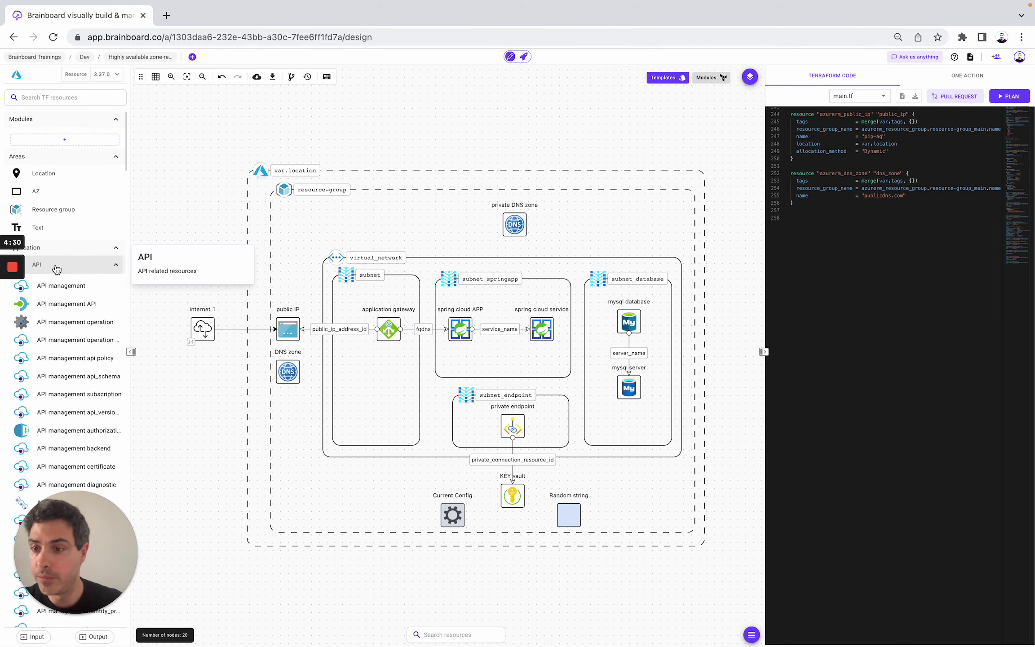
drag(67, 286, 364, 380)
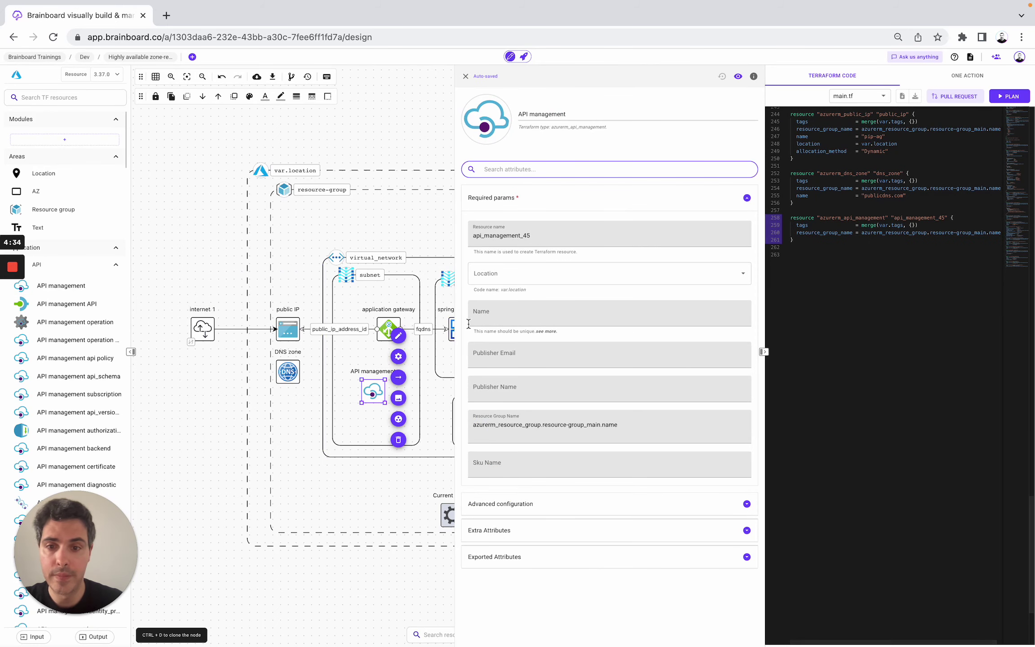
click(480, 313)
text(default)
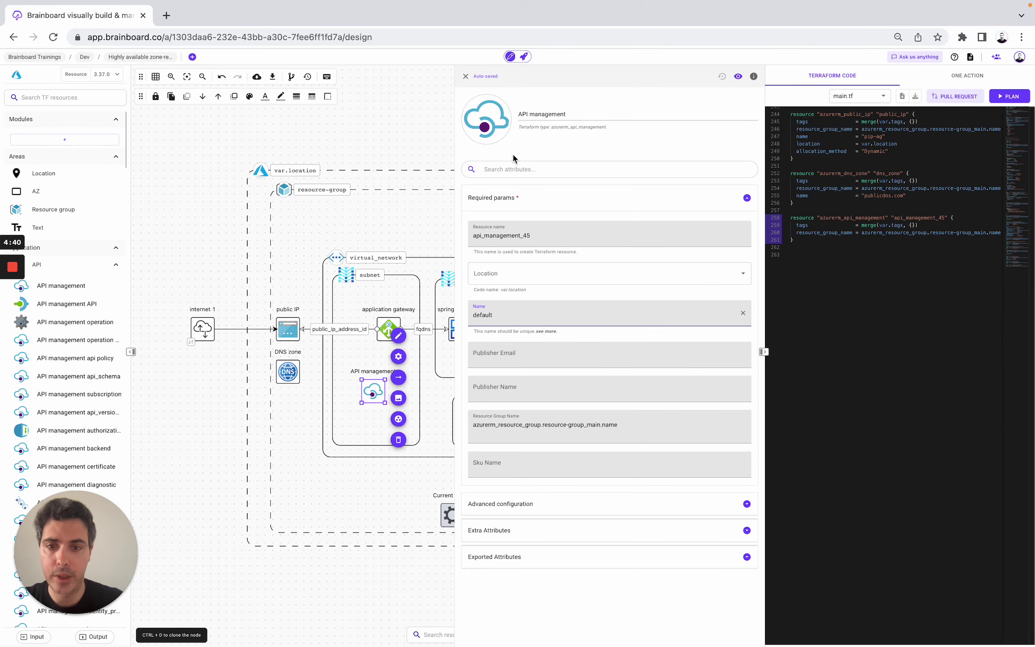
click(466, 77)
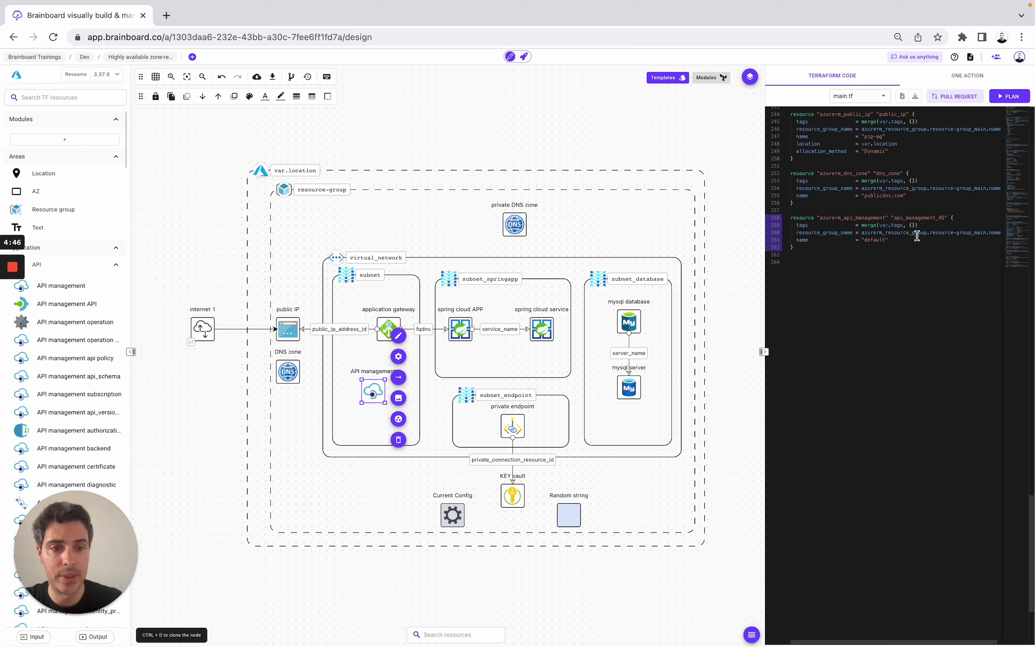
Create a new version of the architecture with the commit message "Added resources".
click(292, 77)
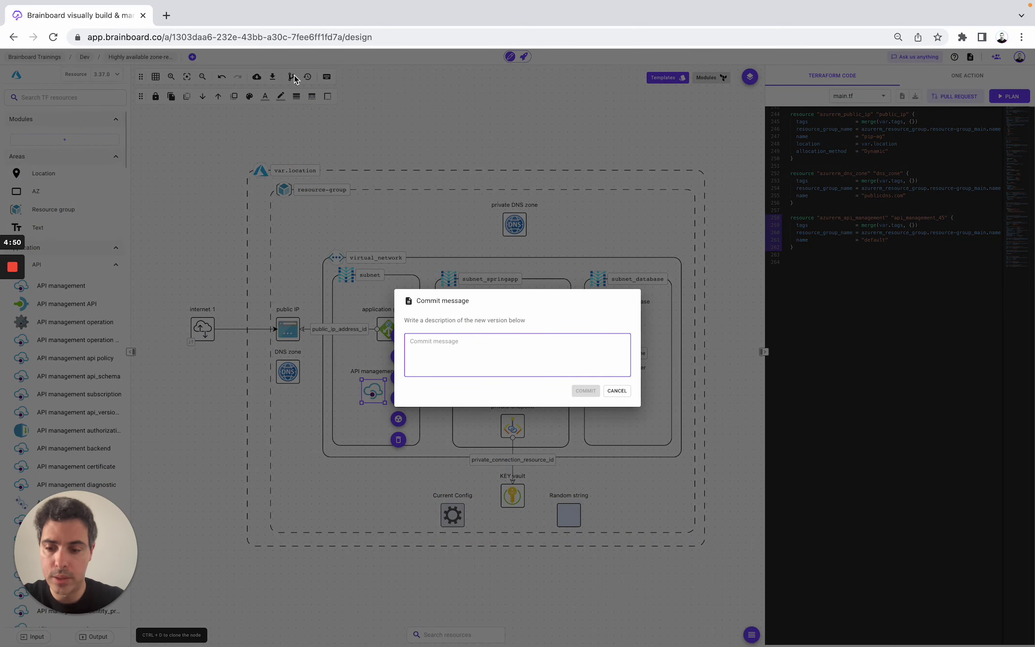
text(Added resources)
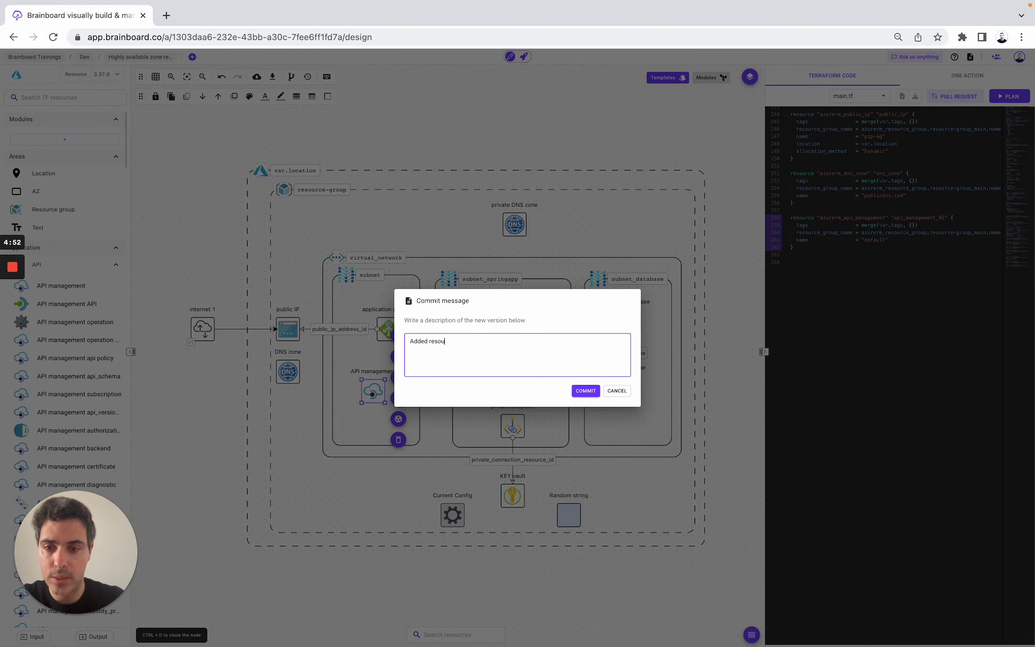
click(580, 391)
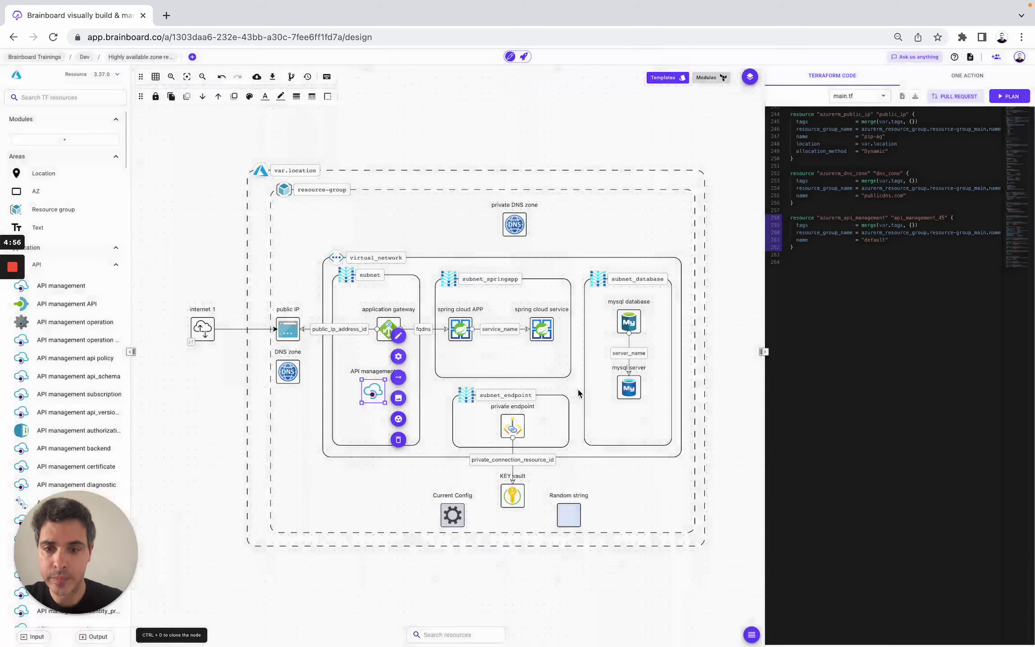
Switch the architecture between the "Initial commit" and "Added resources" versions in the commits history, ending on "Initial commit".
click(308, 77)
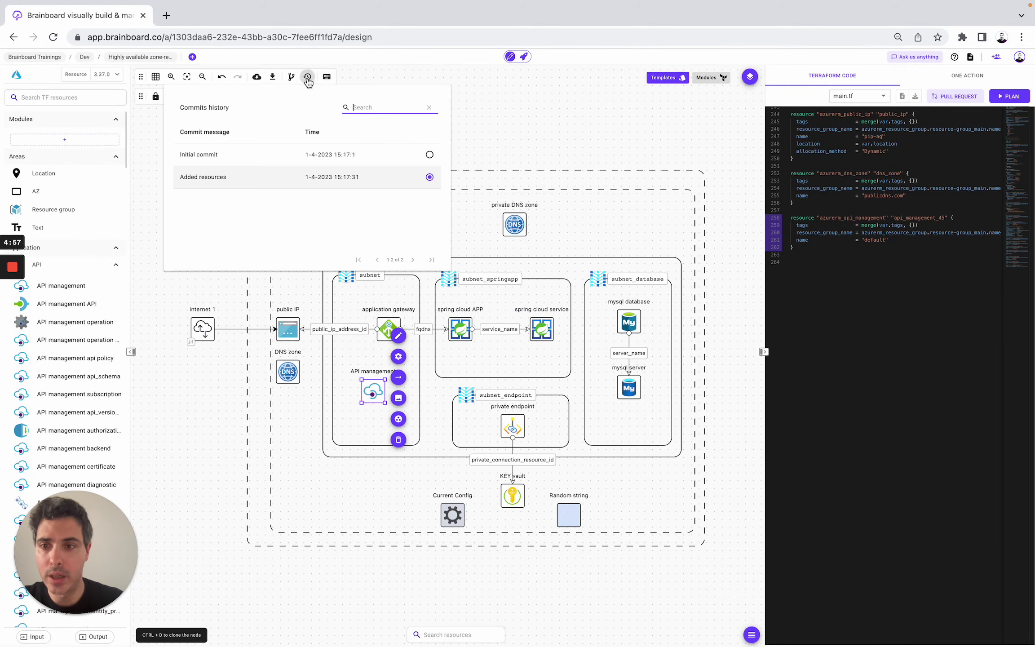
click(234, 151)
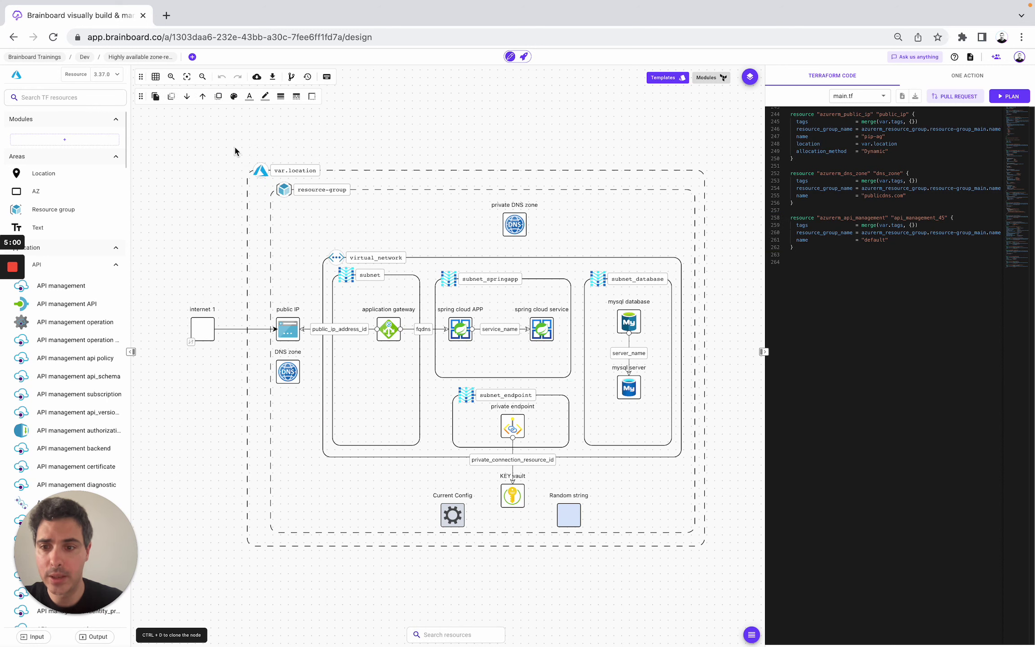
click(307, 78)
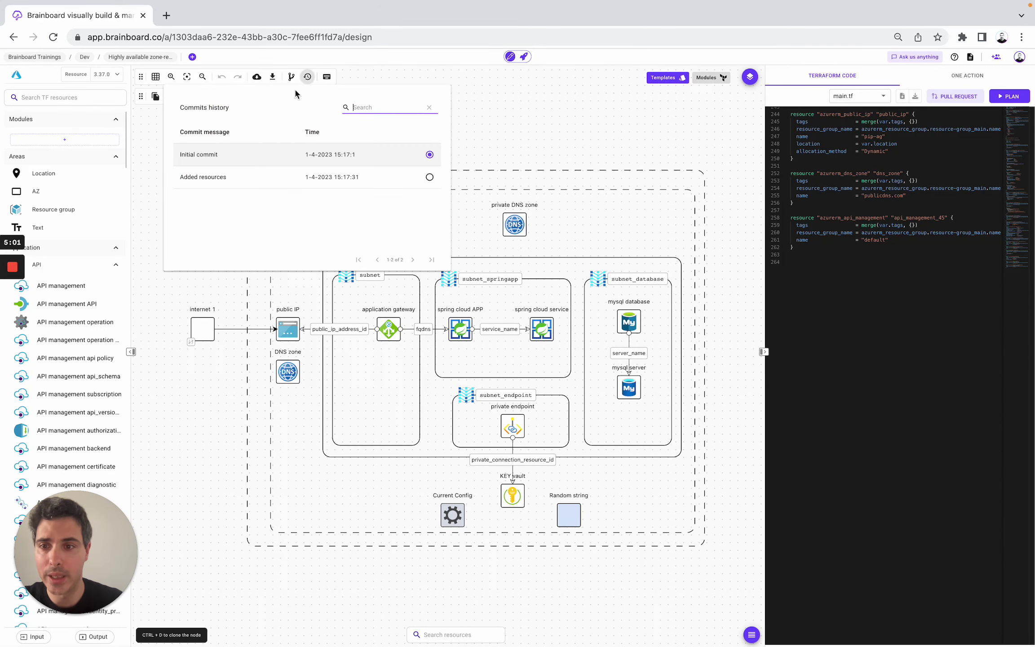
click(231, 179)
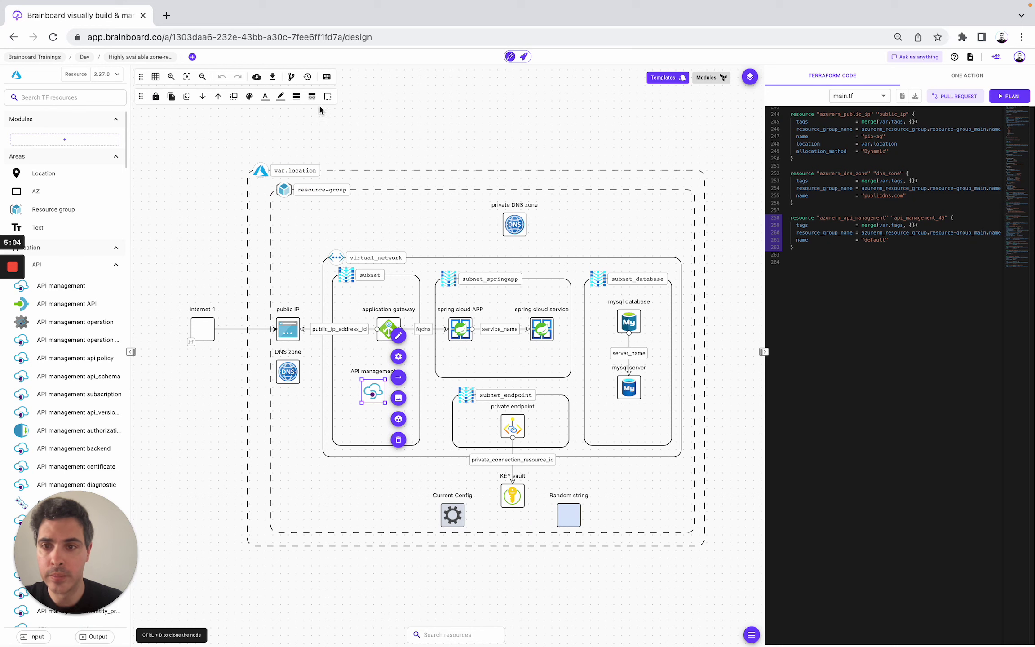
click(307, 78)
click(209, 153)
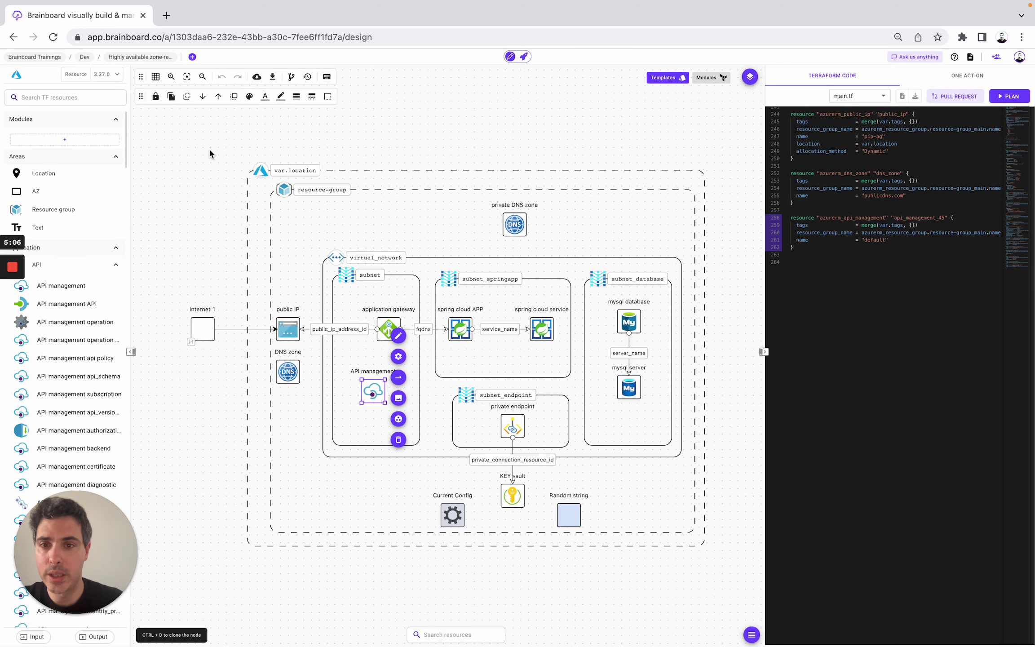
Review main.tf up to its beginning and check the list of Terraform files without changing the file.
scroll(896, 214, up, 10)
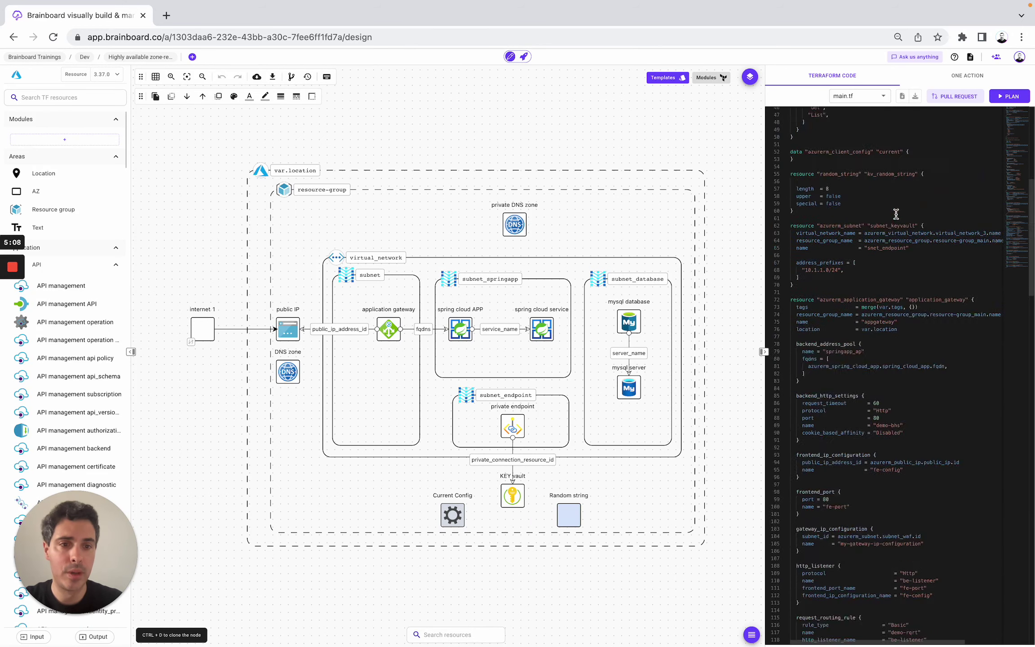
scroll(896, 213, up, 5)
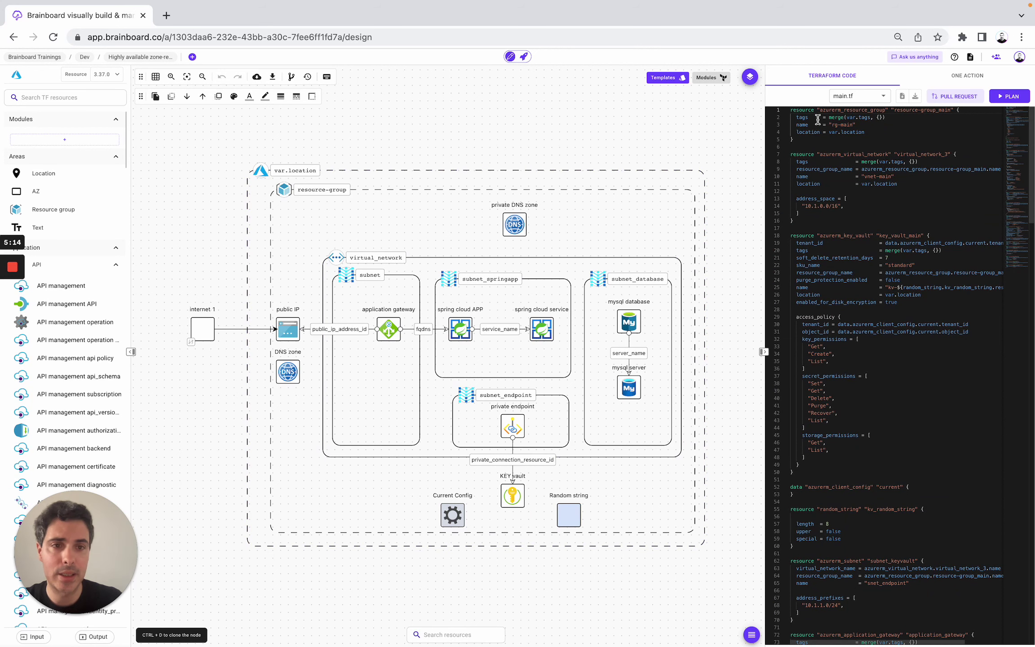
click(856, 96)
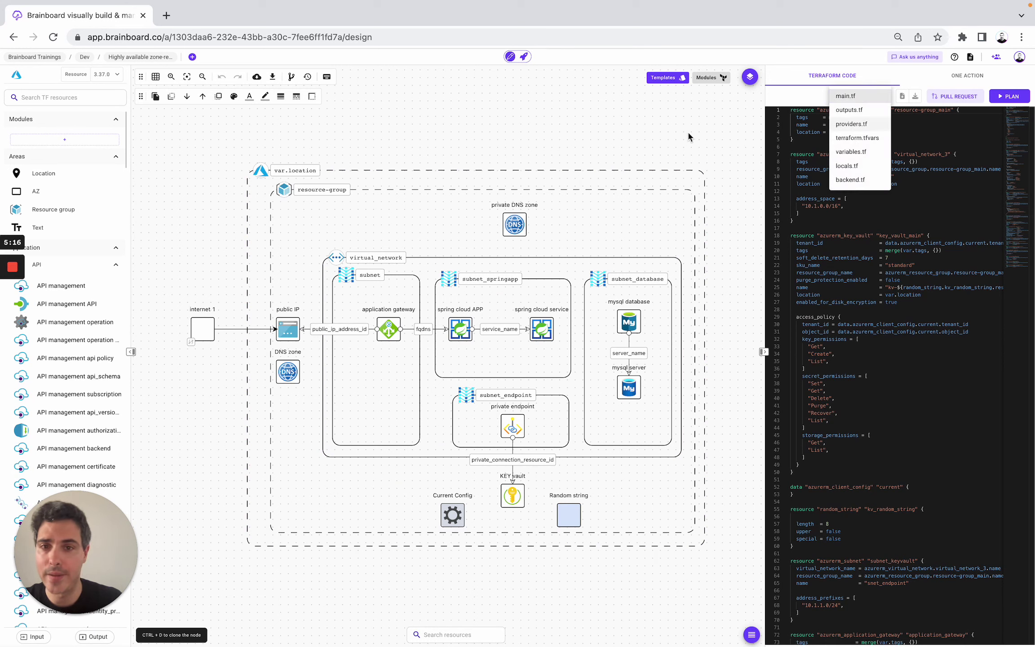
click(530, 170)
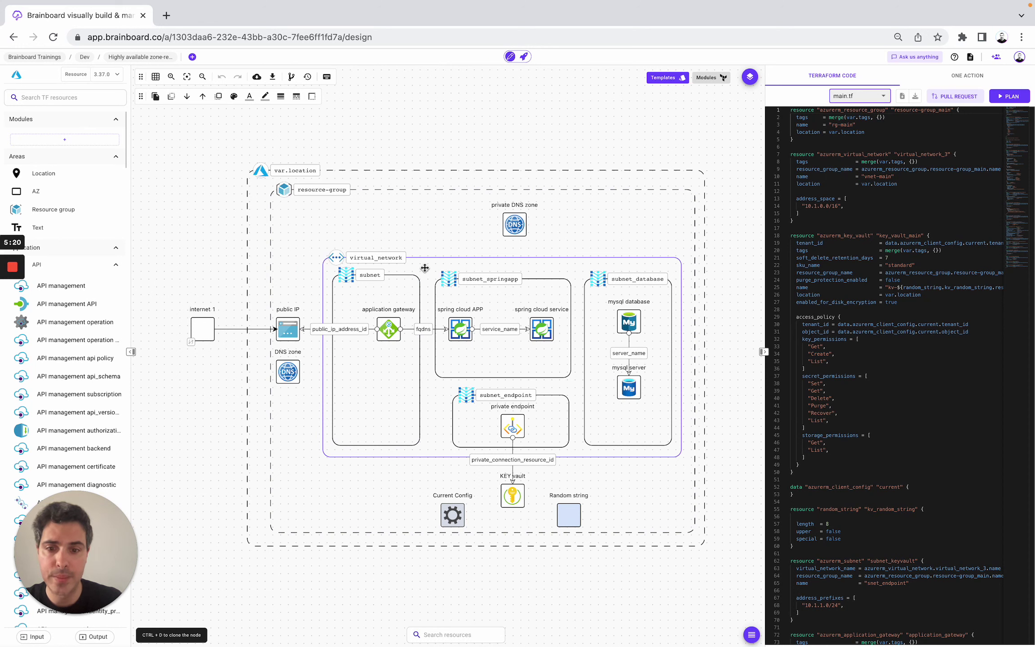
Group the virtual network, application gateway's subnet, gateway, both spring cloud resources, subnet_database, mysql server, subnet_endpoint and private endpoint under the name vnet.
click(425, 269)
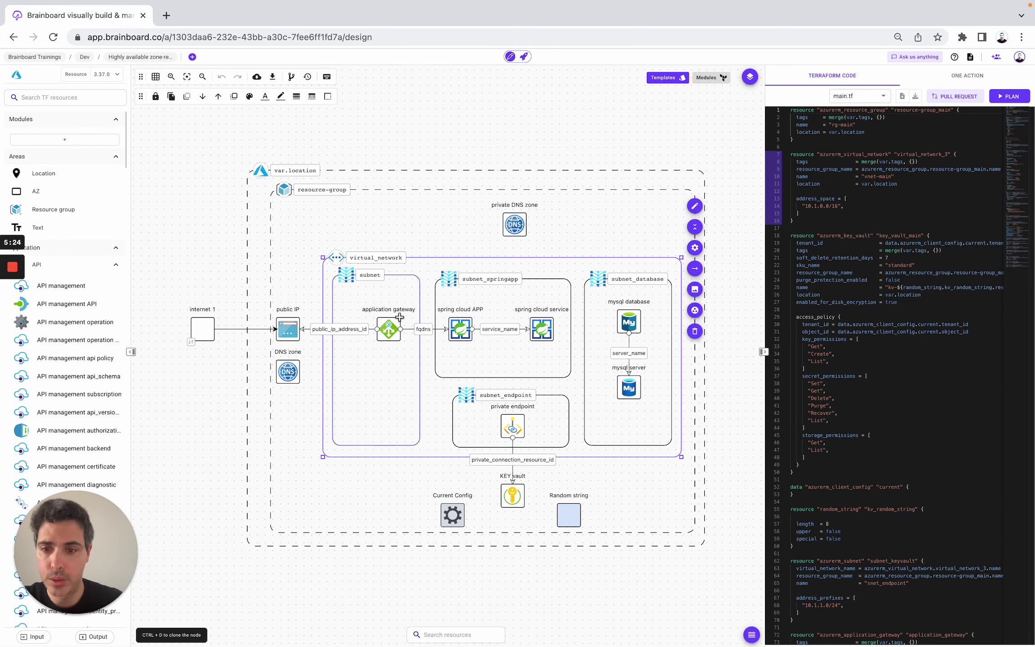
shift+click(390, 296)
shift+click(388, 326)
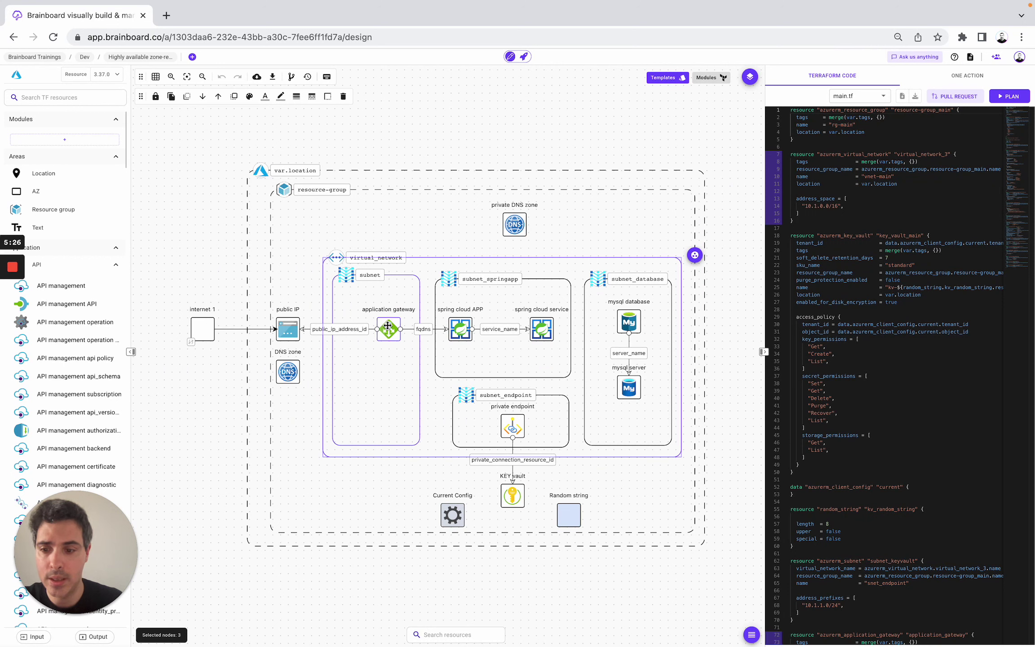
shift+click(465, 329)
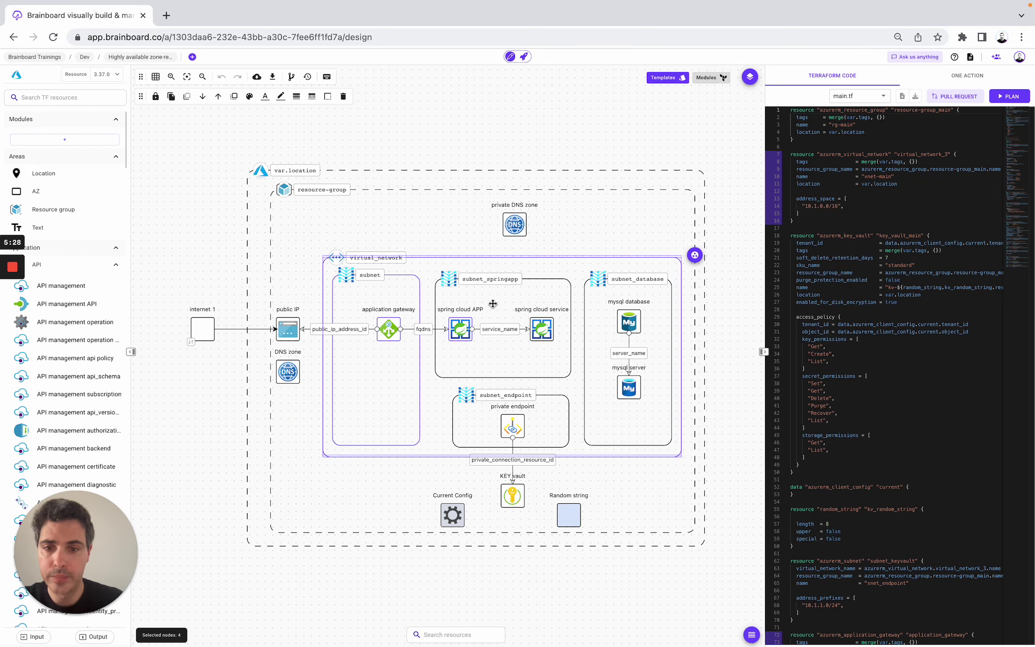
shift+click(603, 296)
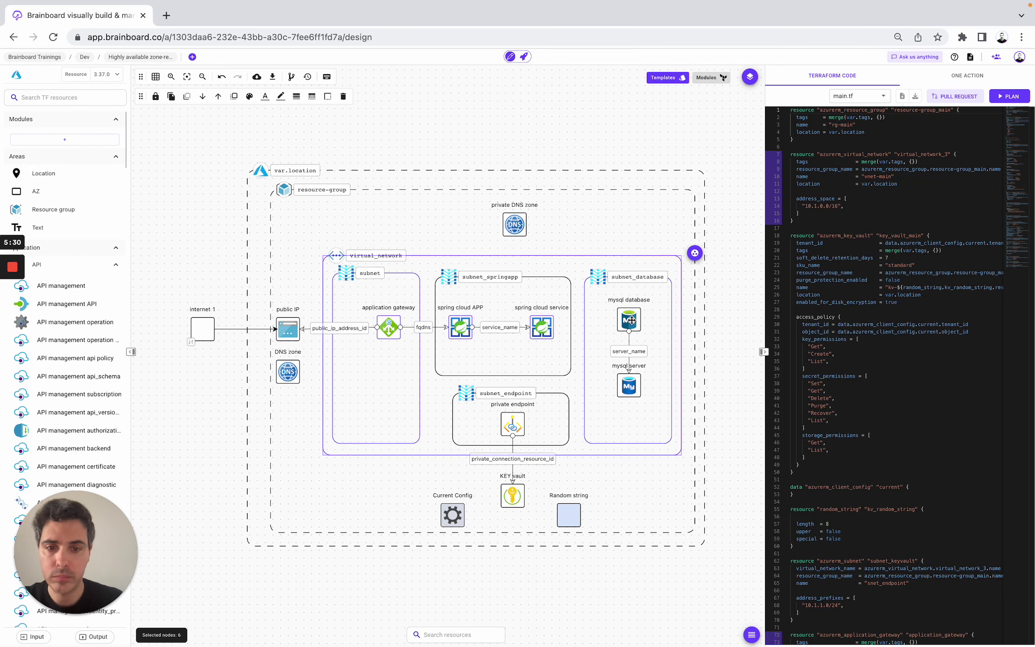
shift+click(632, 321)
shift+click(618, 386)
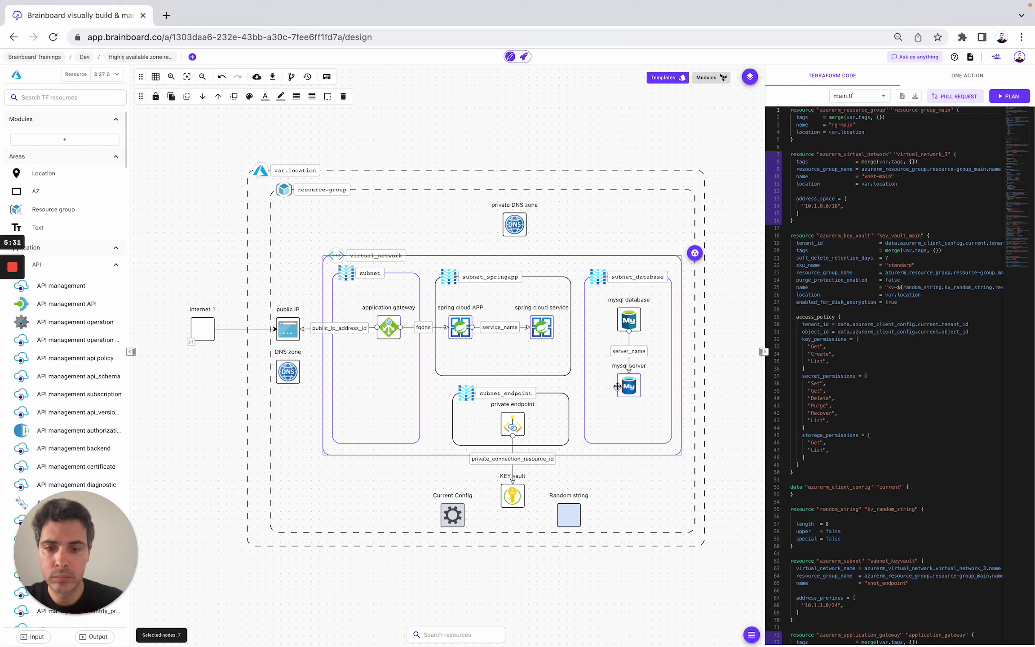
shift+click(561, 404)
shift+click(515, 421)
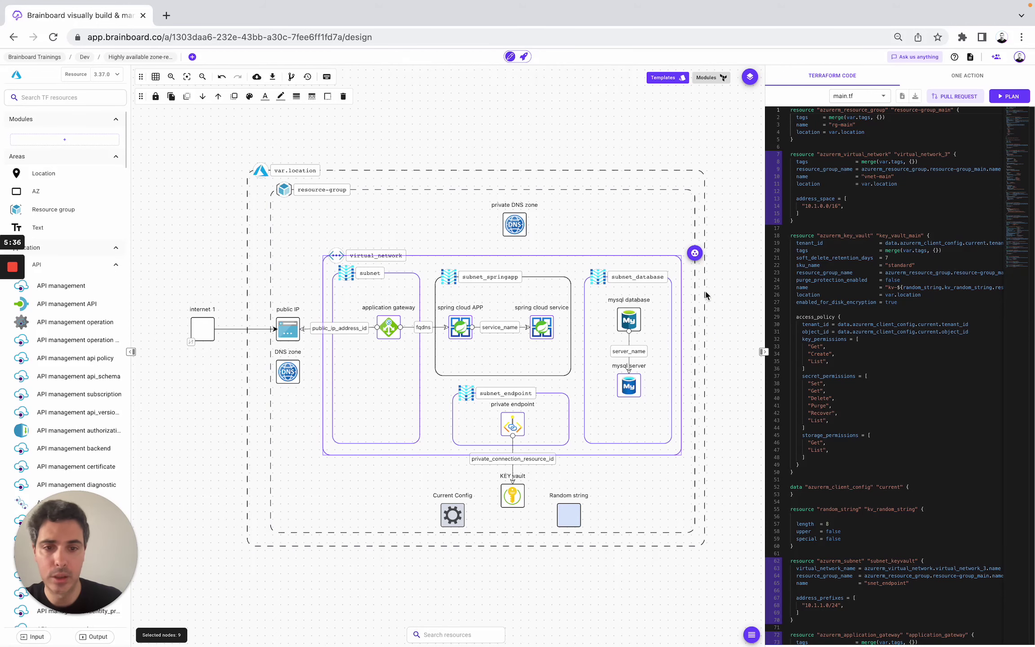
click(696, 256)
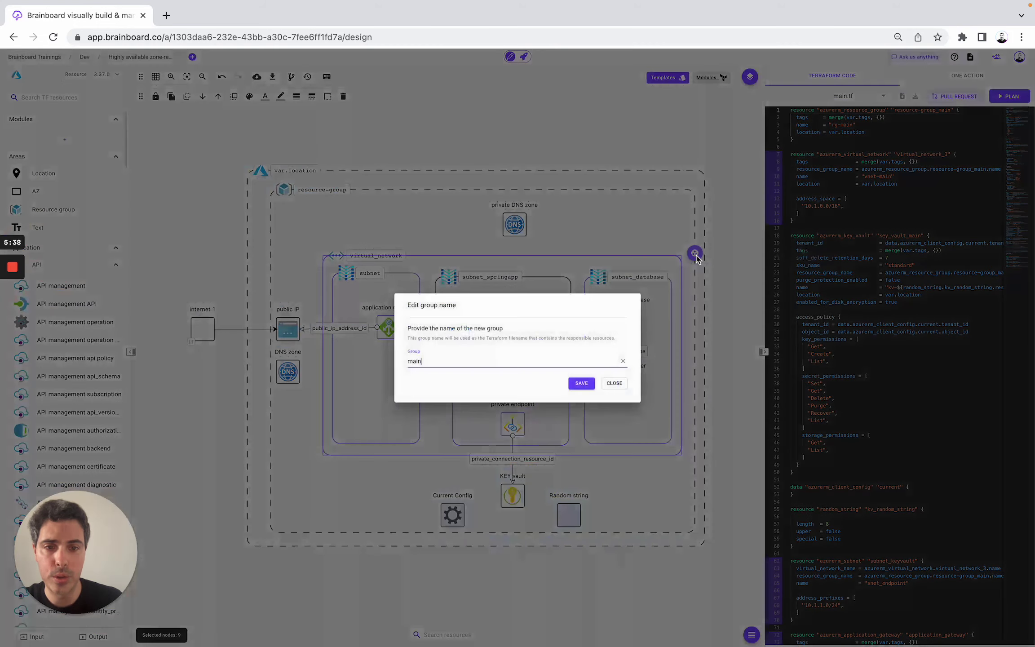
click(459, 356)
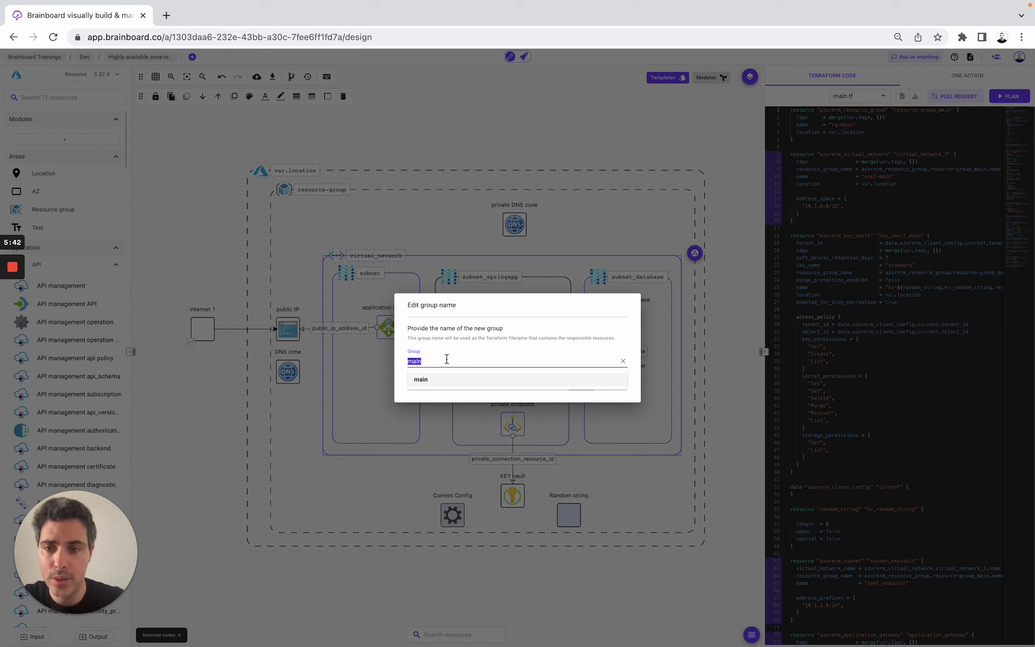
text(vnet)
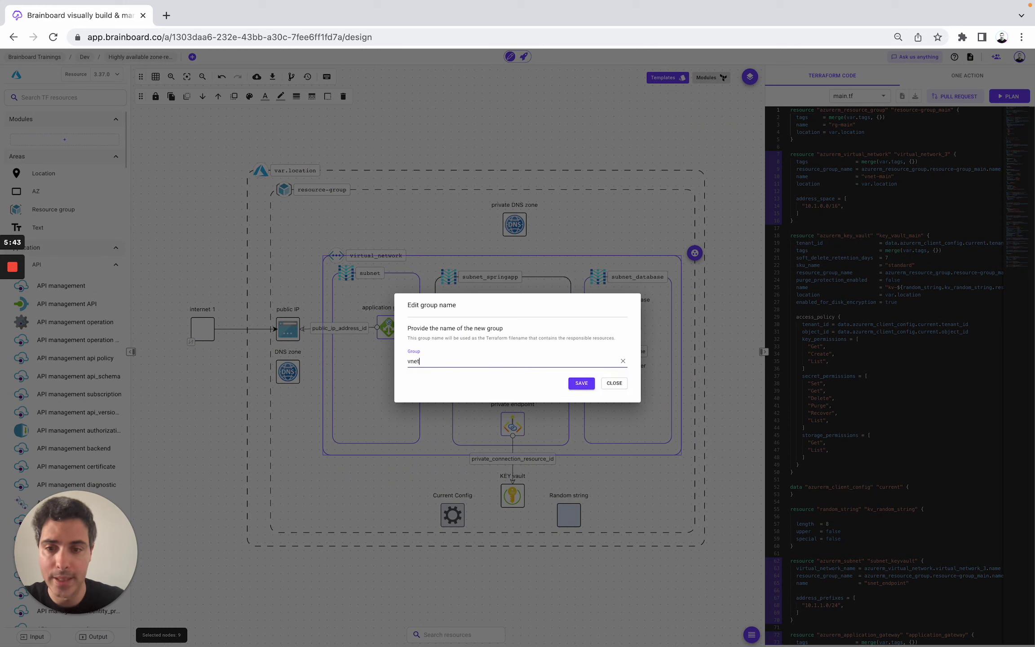
click(581, 387)
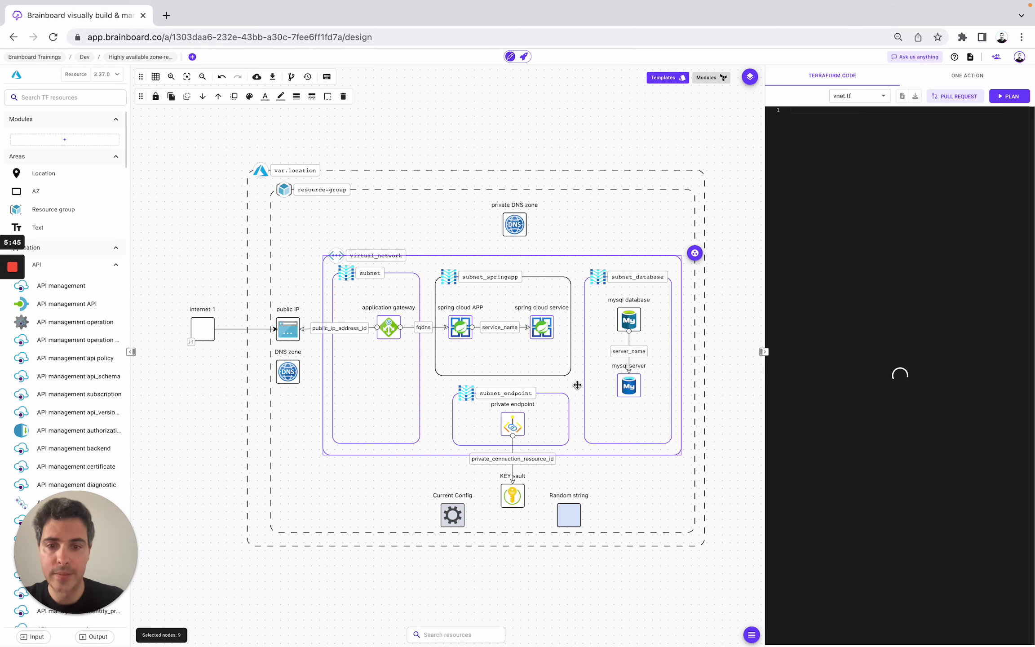
Compare the Terraform code in main.tf with the code in the vnet.tf file.
click(858, 95)
click(855, 83)
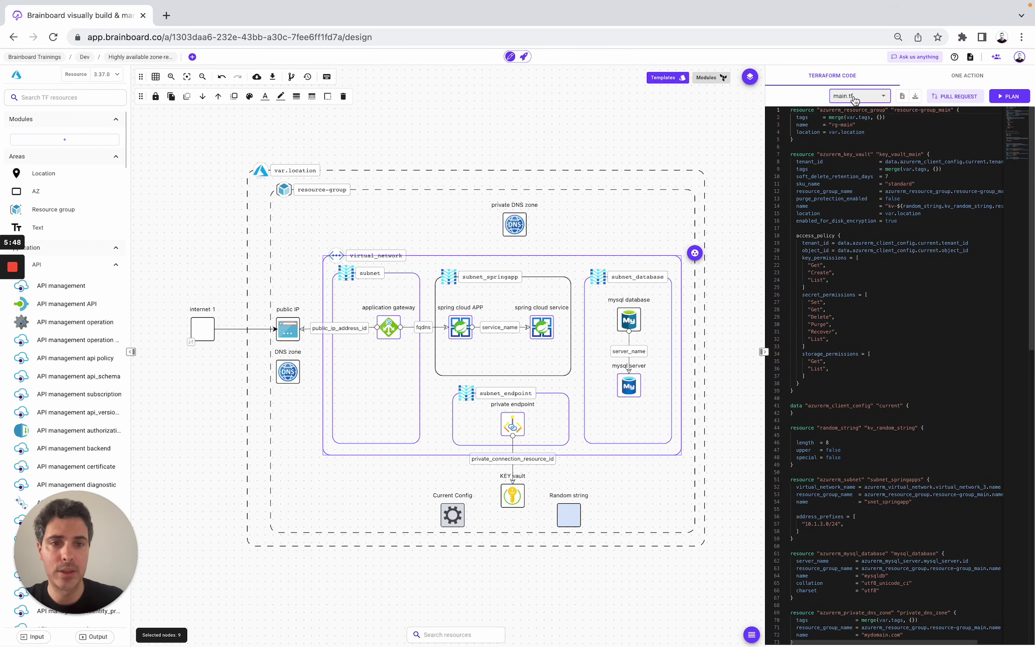
click(858, 96)
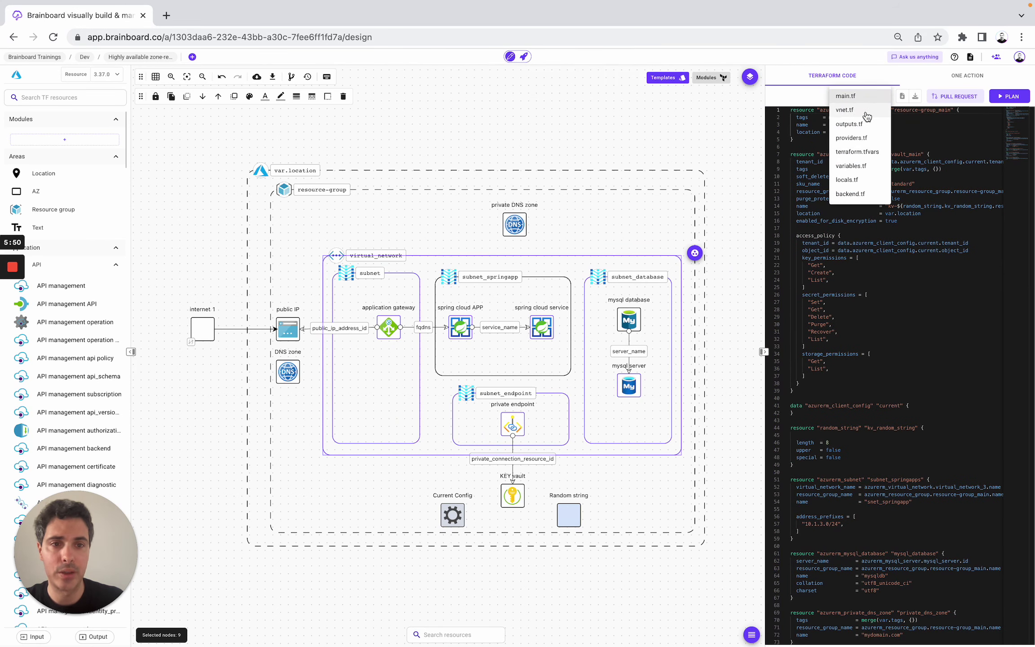
click(865, 112)
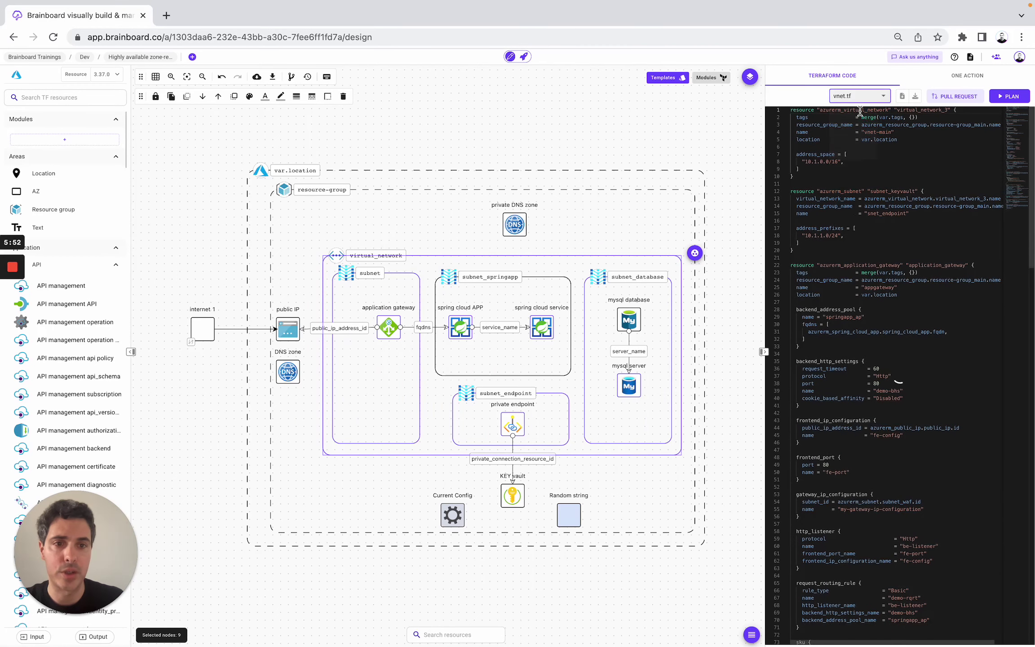
scroll(851, 265, down, 1)
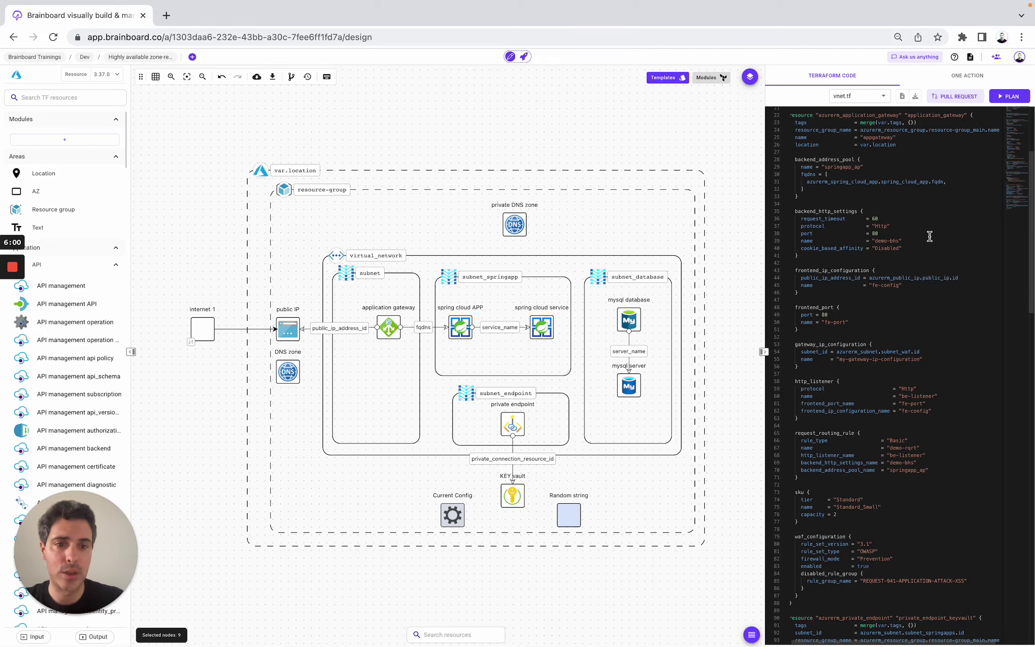
scroll(929, 237, up, 4)
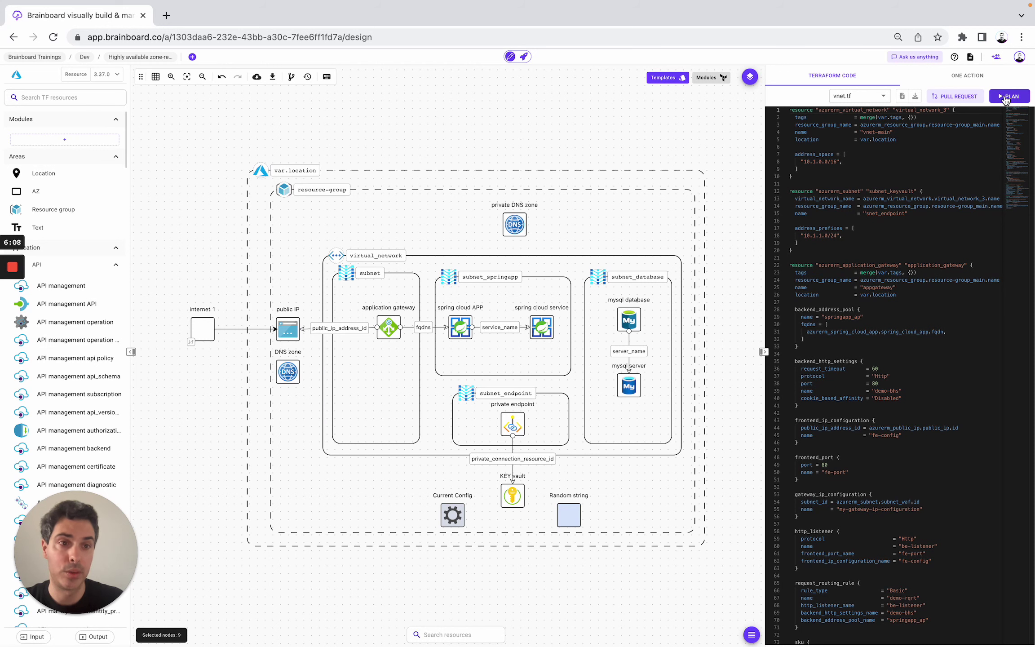
Examine the Microsoft Azure RM credentials in the cloud providers settings and the form for adding one, closing it without adding any.
click(1020, 56)
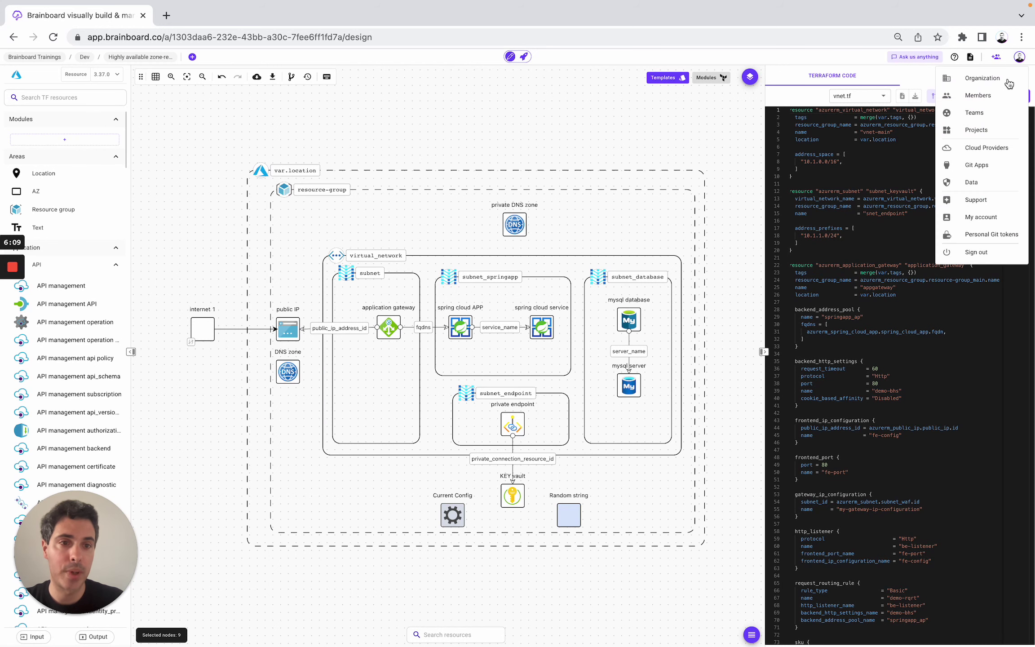
click(989, 147)
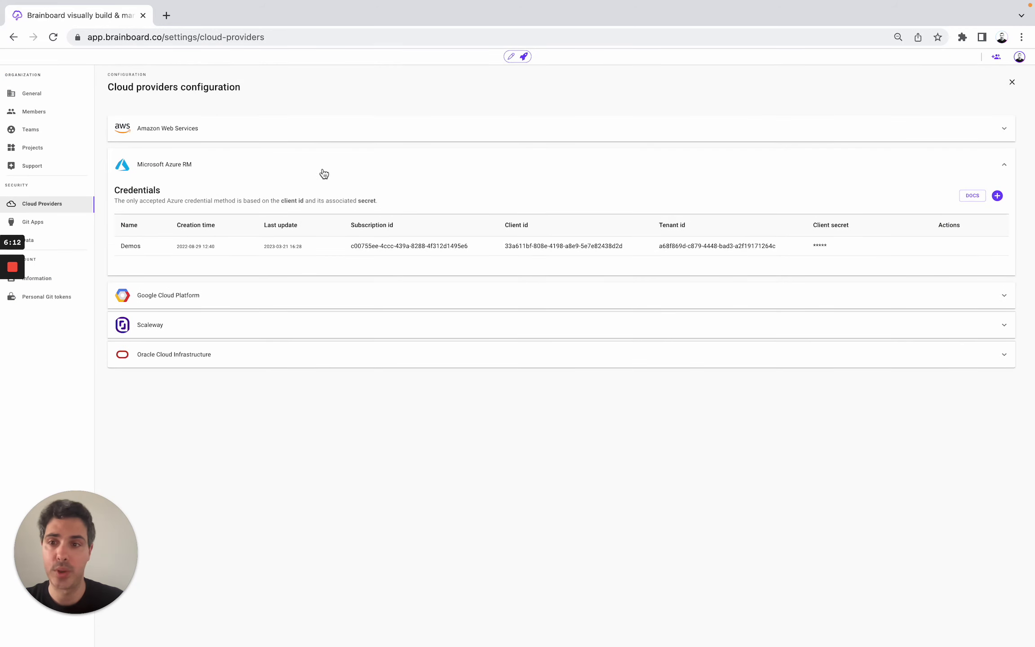
click(191, 167)
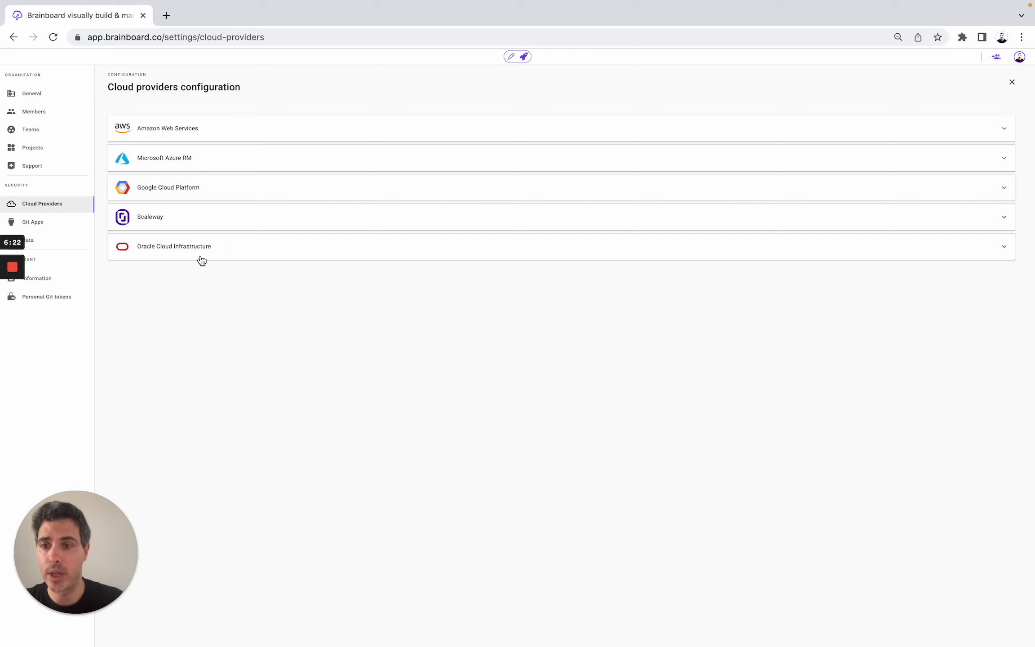
click(204, 161)
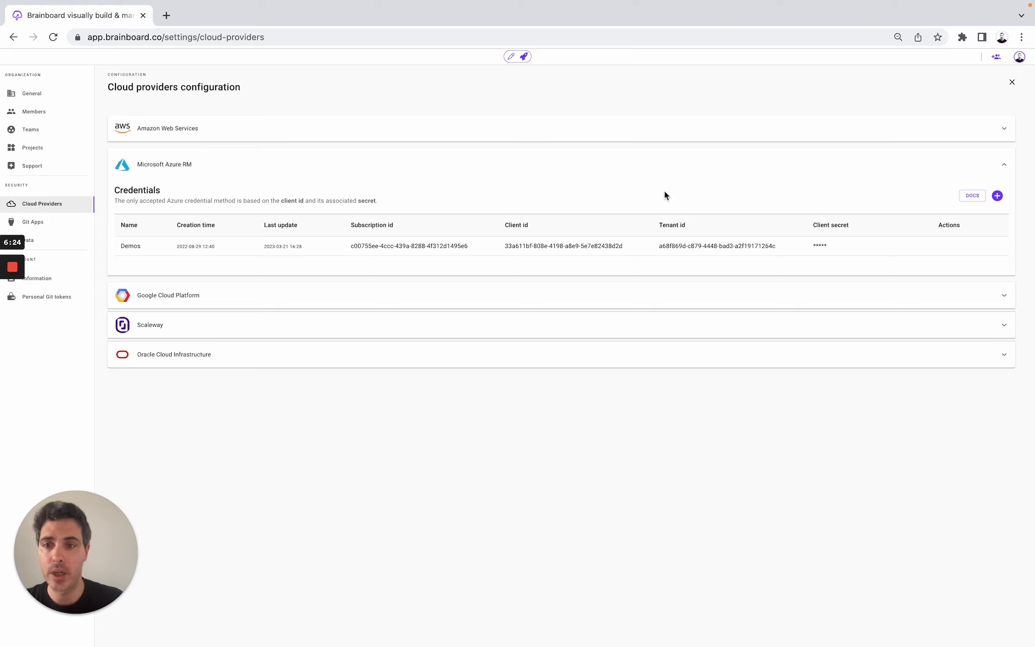
click(998, 195)
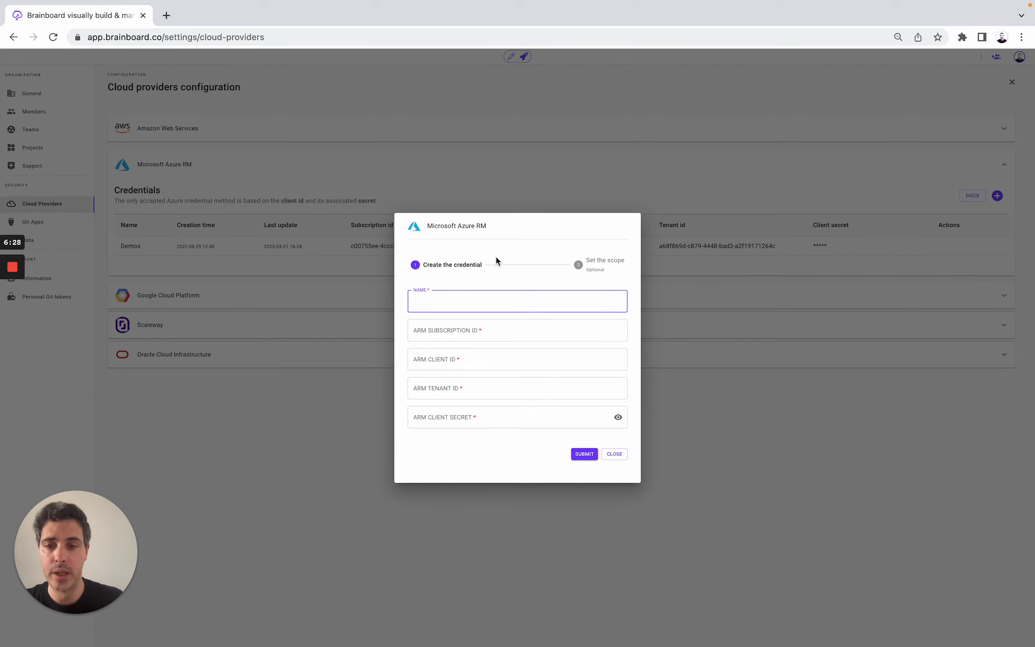
click(541, 103)
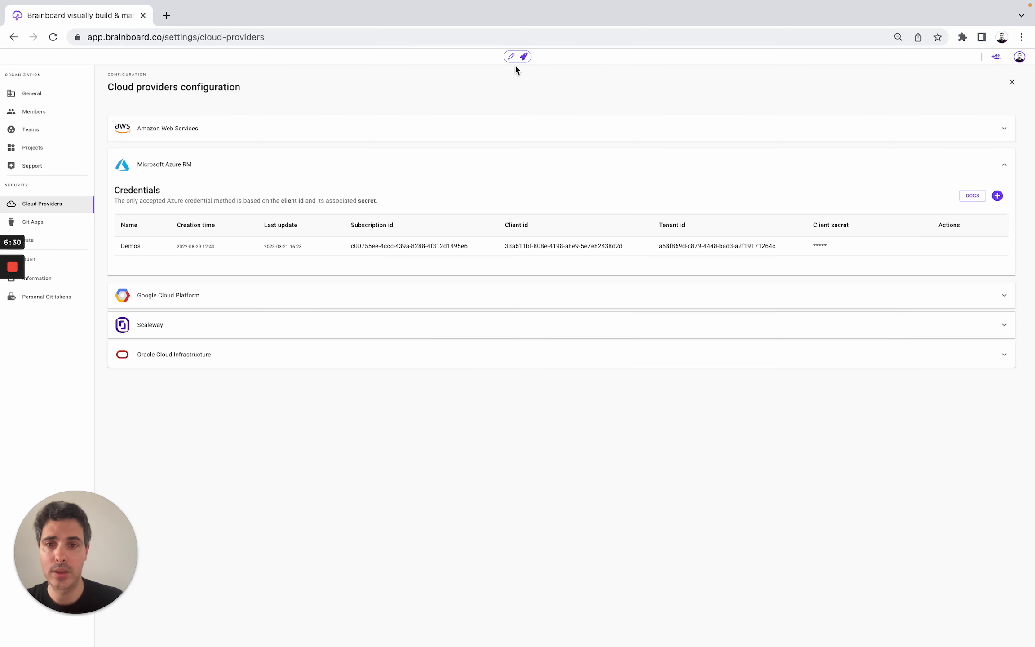
Return to the architecture's design and run a Terraform plan for it.
click(513, 59)
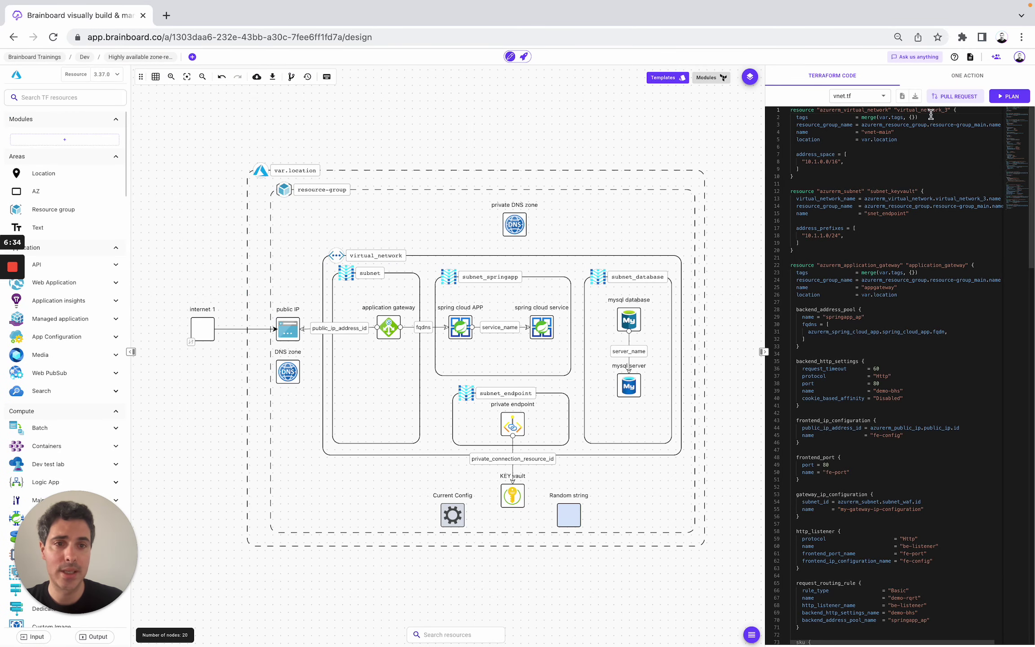
click(1011, 97)
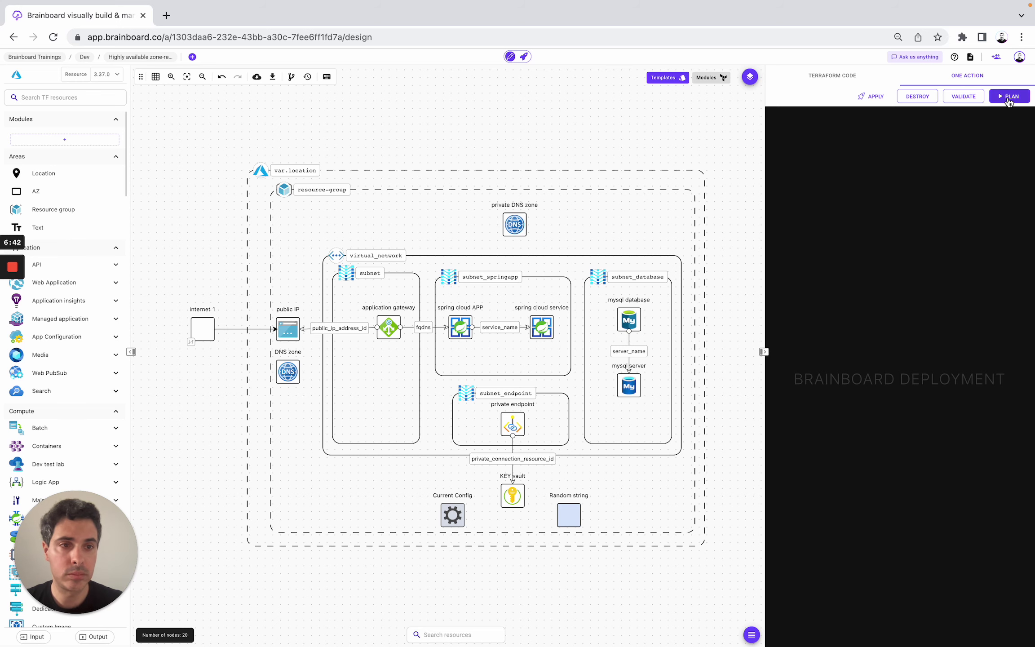
Run the Terraform plan on the architecture and dismiss the pipeline concurrency notice.
click(1008, 99)
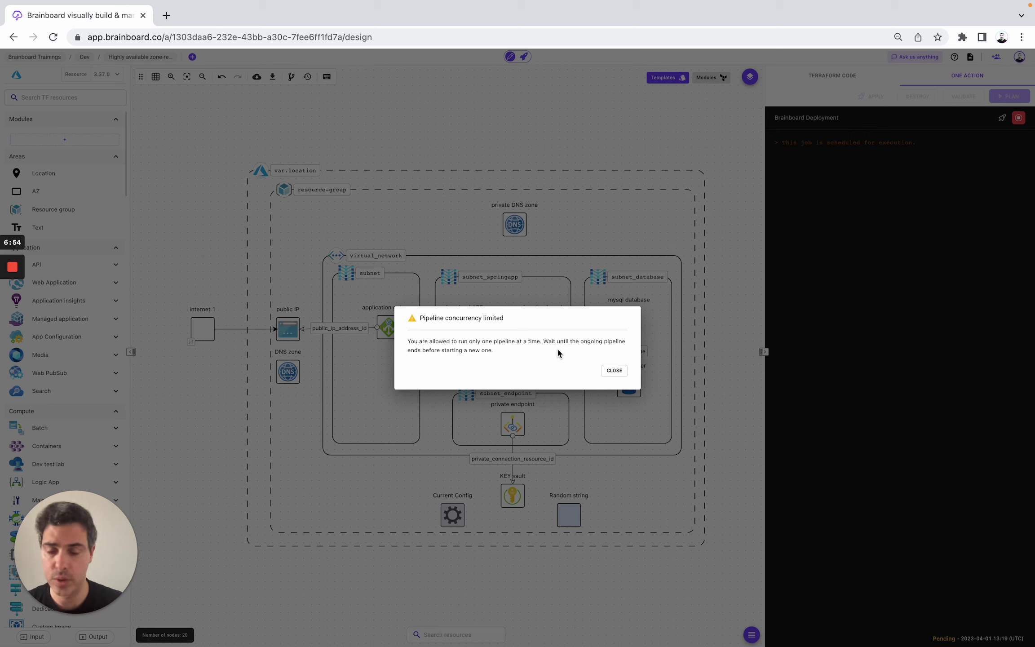
click(614, 372)
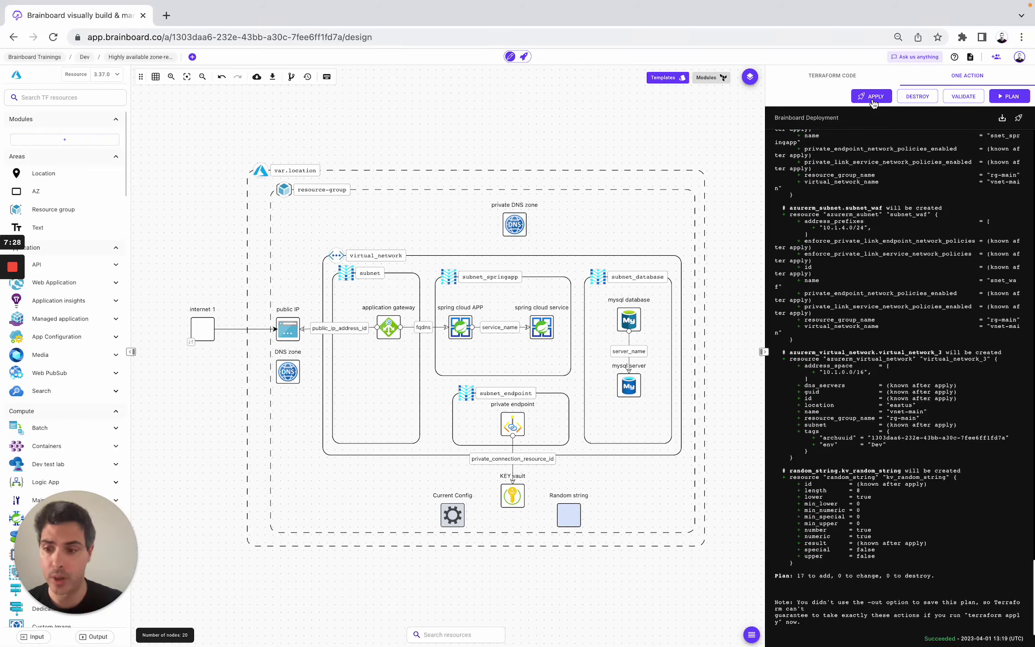
Examine the pull request form for the Terraform code and its choice of Git services.
click(840, 82)
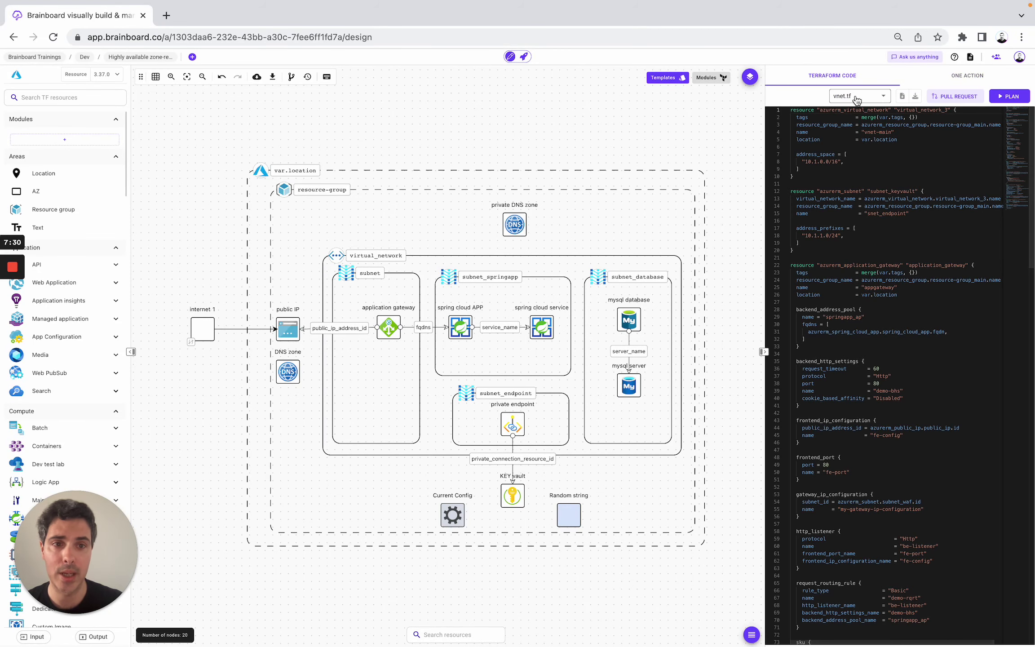
click(951, 97)
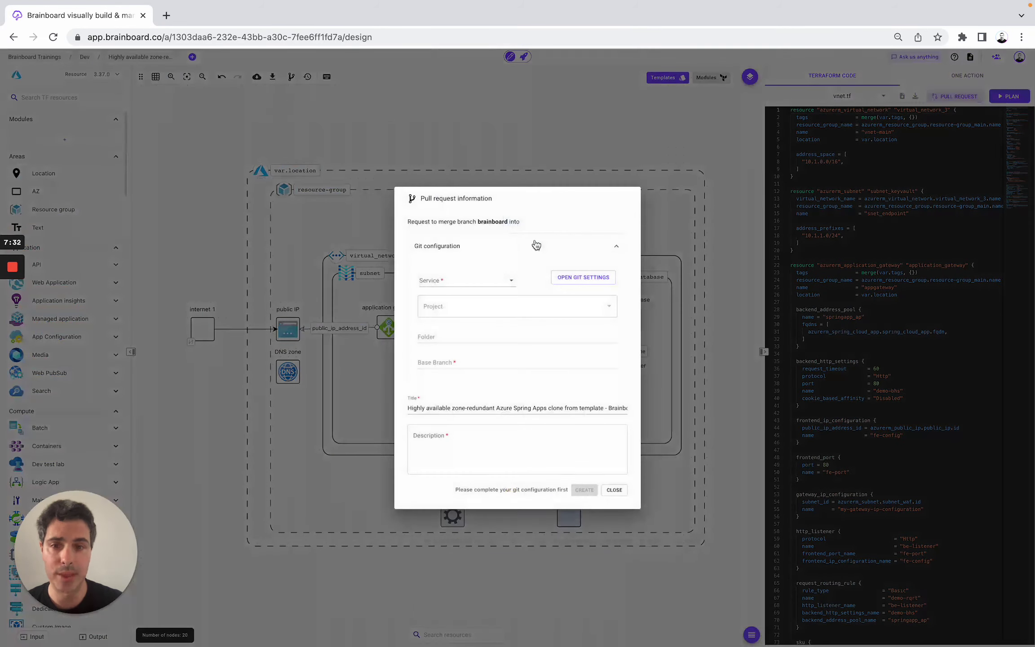
click(461, 282)
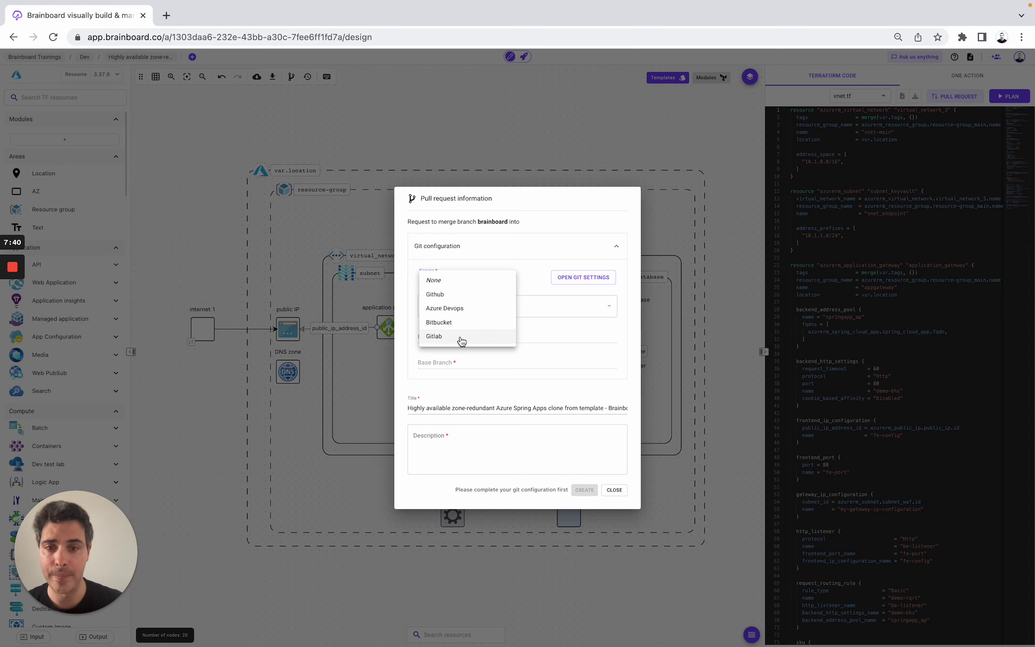
click(579, 281)
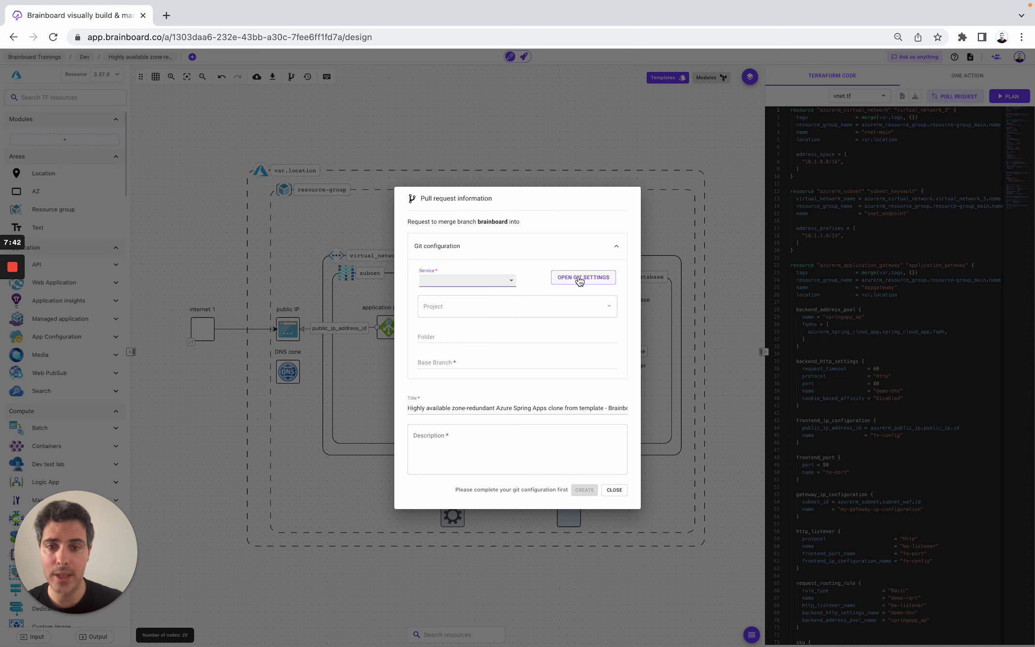
Examine the personal Git tokens for Azure Devops, Bitbucket and Gitlab and the organization's Git apps, and return to the design.
click(580, 279)
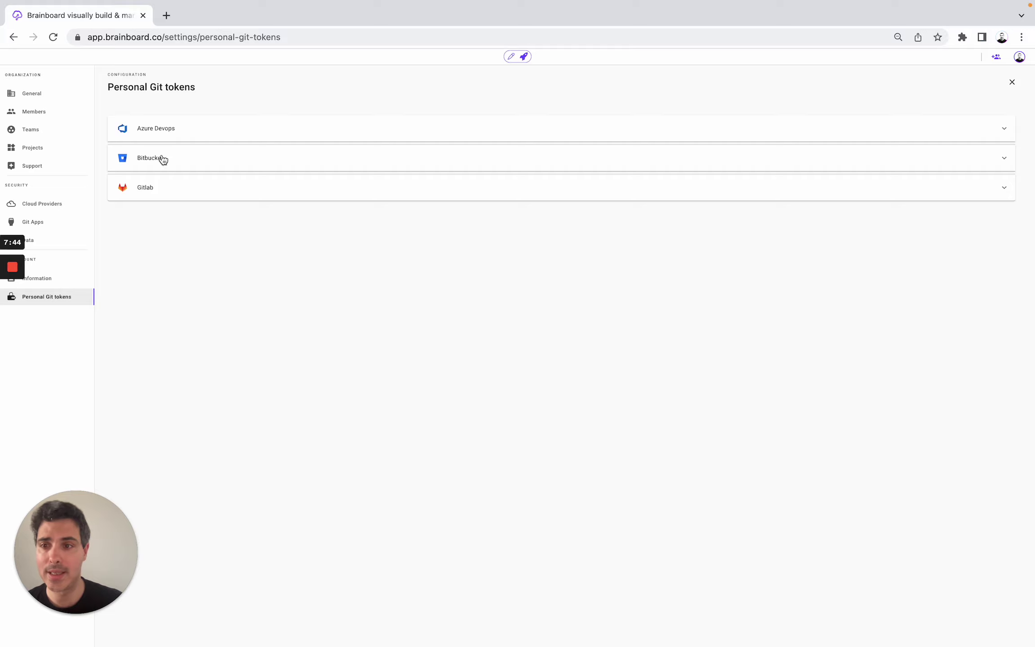
click(153, 128)
click(159, 237)
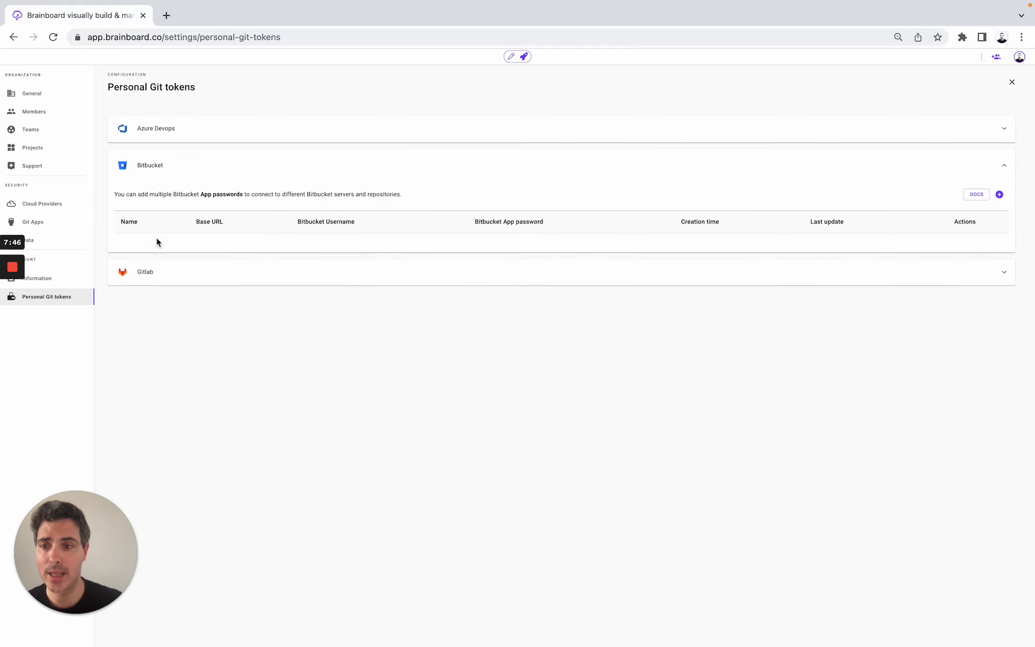
click(162, 272)
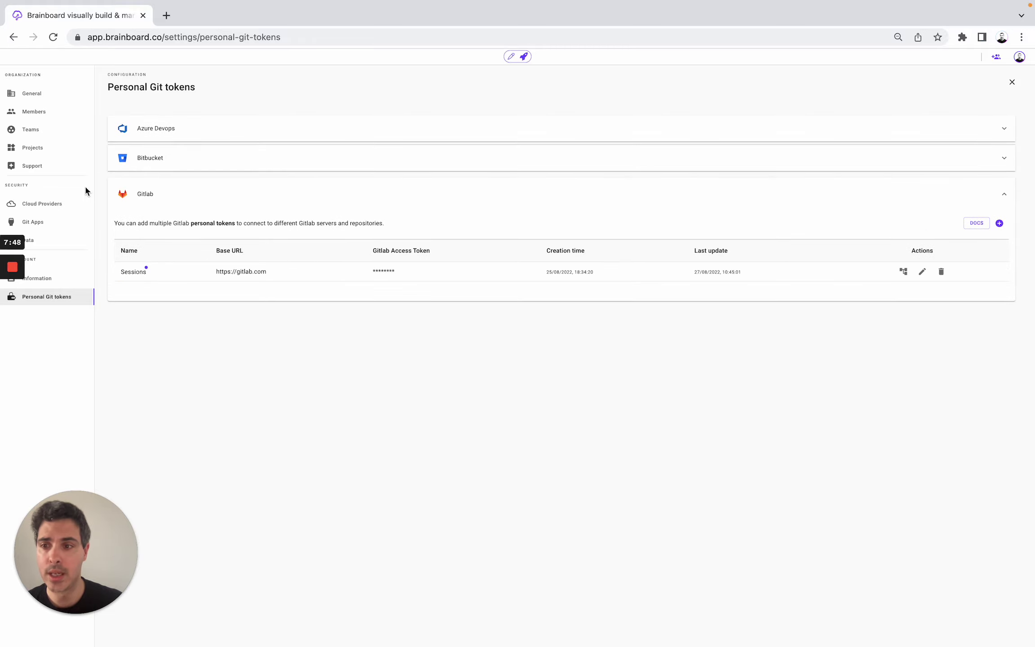
click(61, 222)
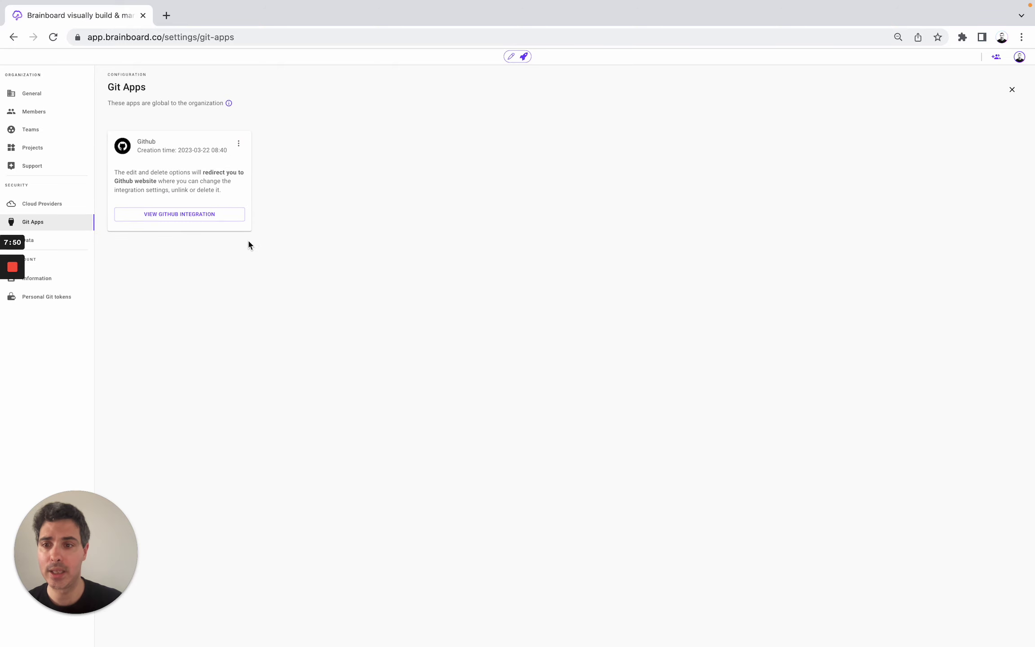
click(511, 57)
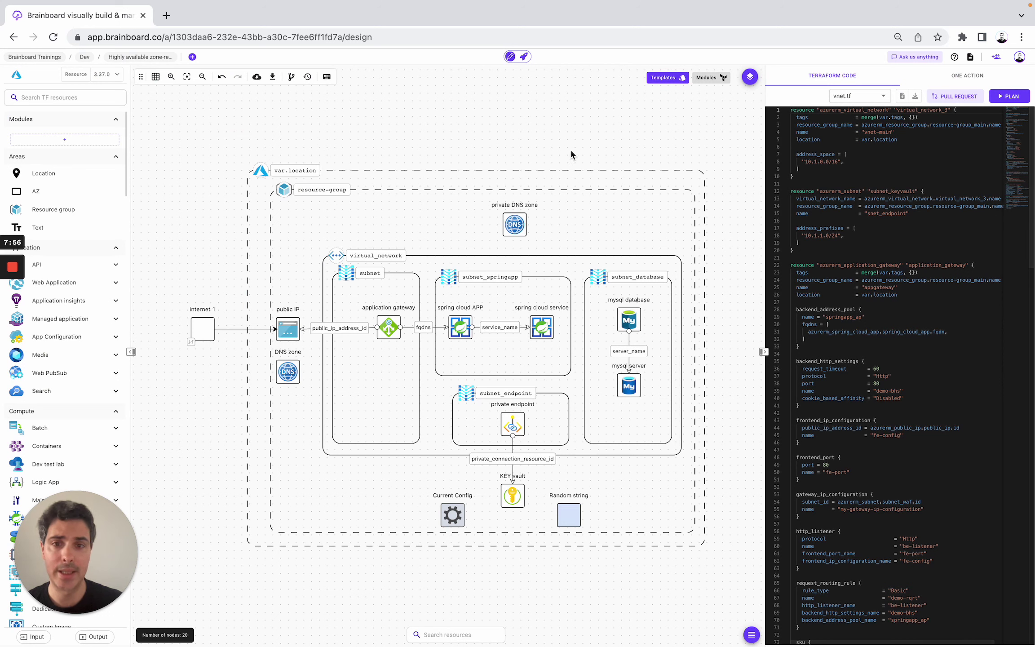
Create a new CI/CD workflow named "Cost and security" for the architecture.
click(525, 57)
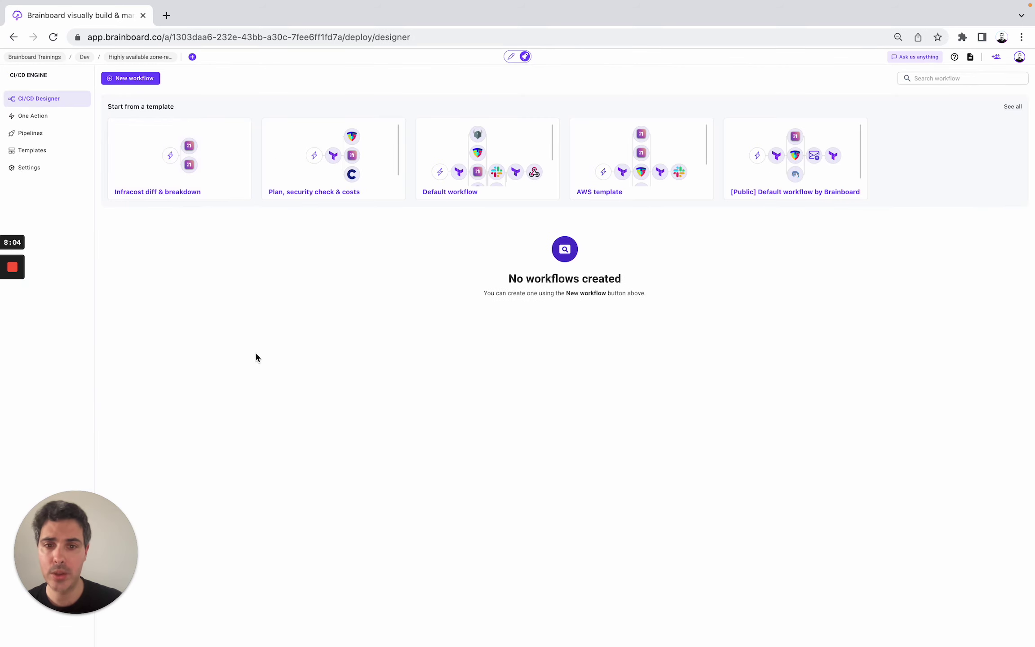
mouse_move(749, 172)
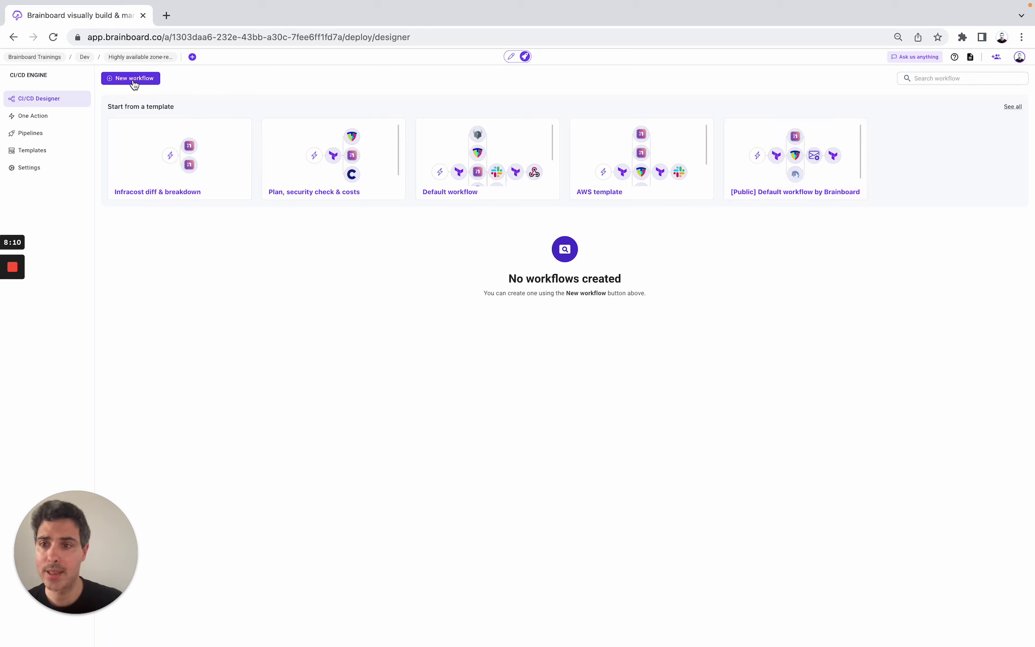
click(134, 80)
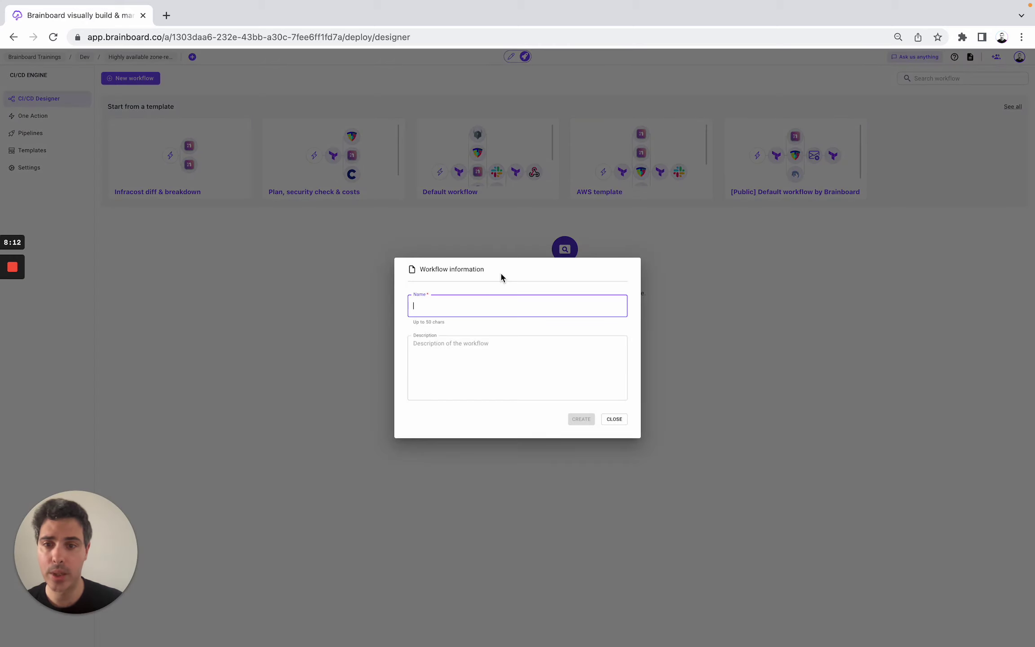
text(Cos)
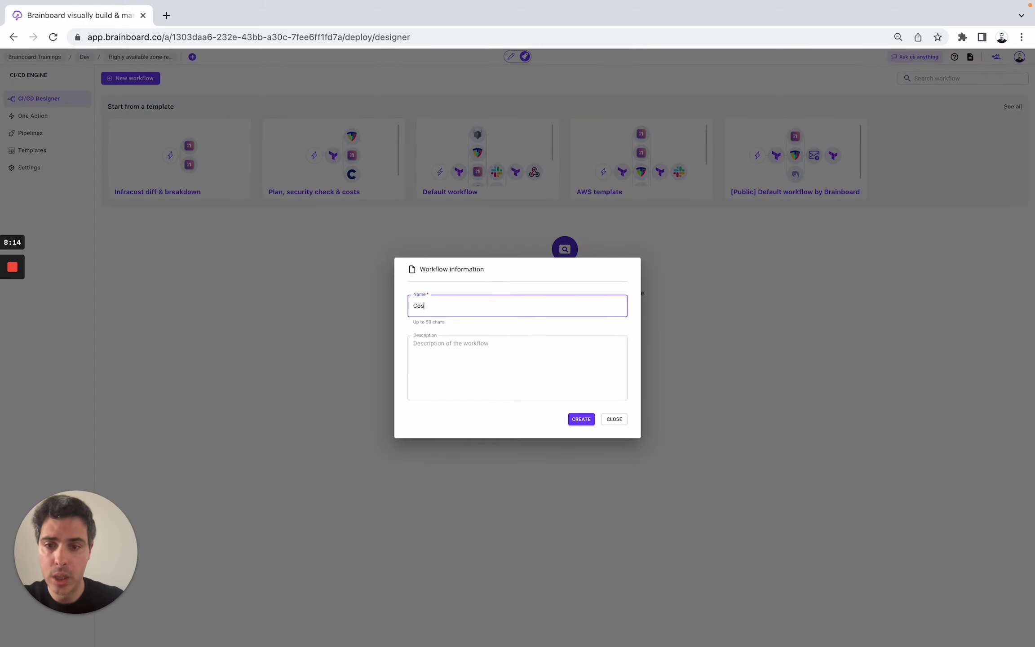
text(t and security)
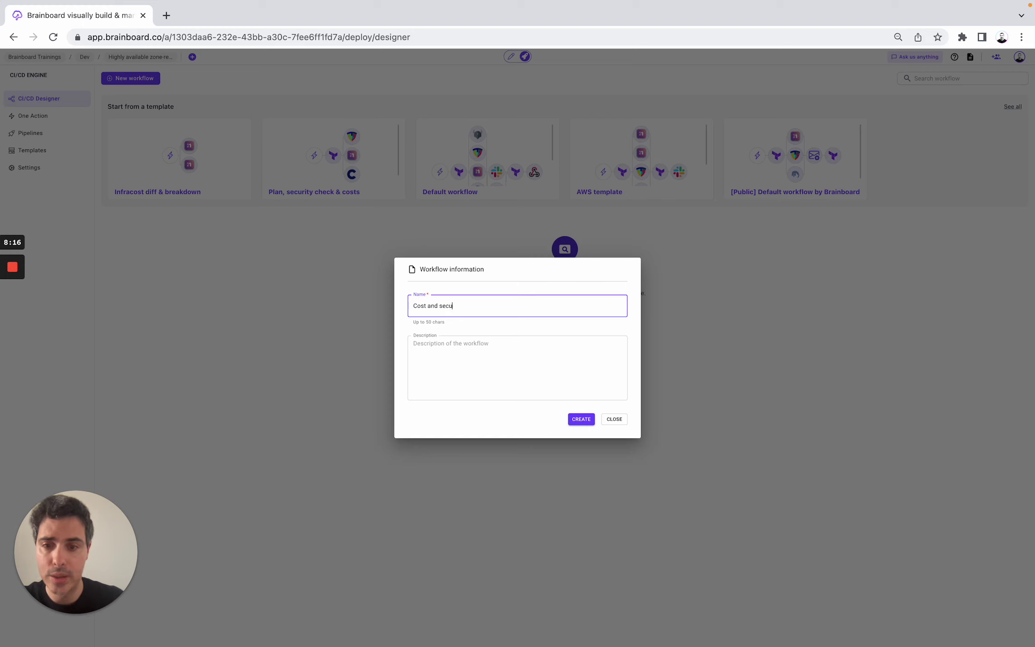
click(589, 419)
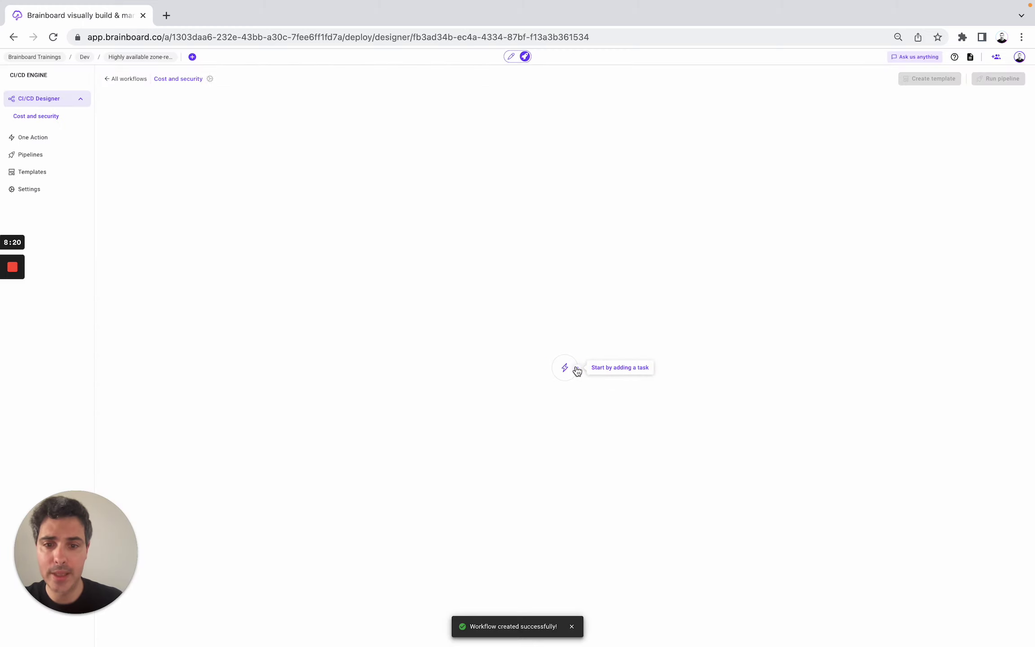
Add a Terraform task with the validate command, named "Terraform Validate", as the workflow's first task and save it.
click(577, 367)
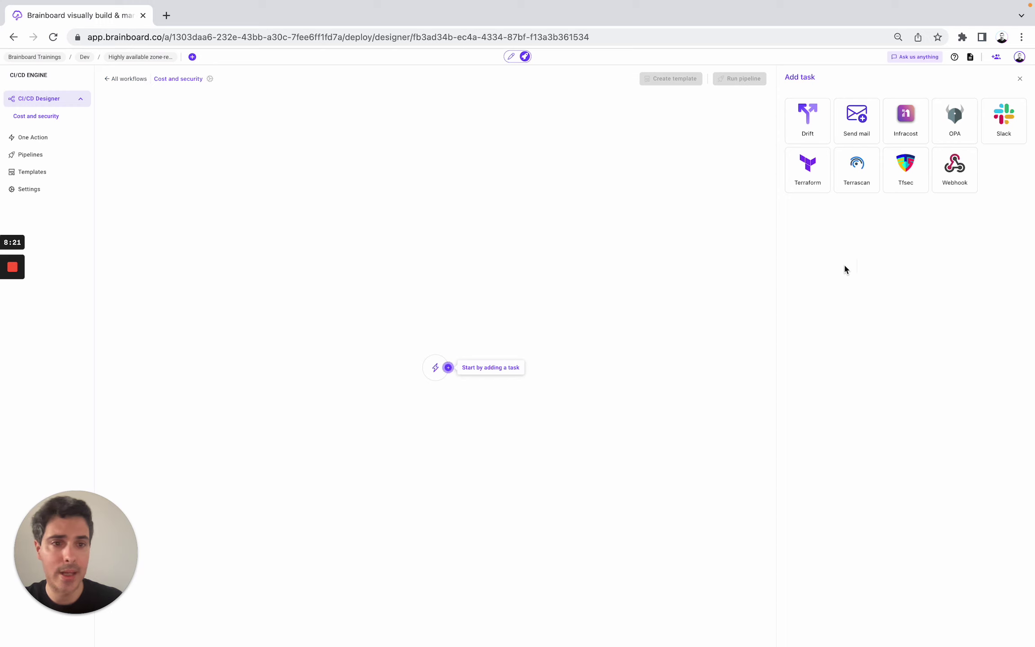
click(816, 173)
click(814, 161)
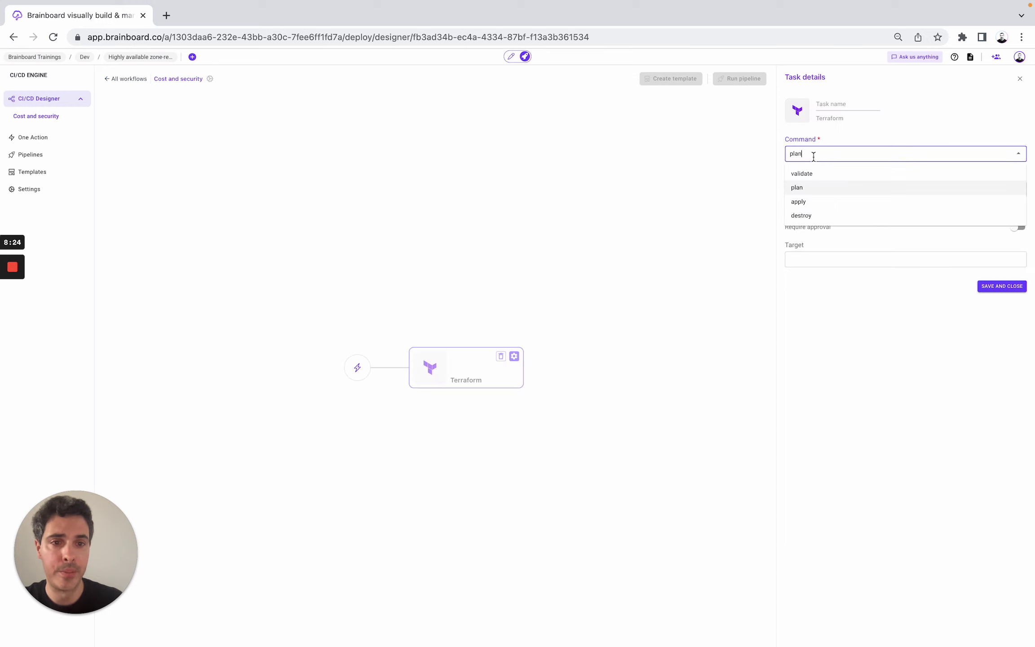
click(814, 174)
click(842, 105)
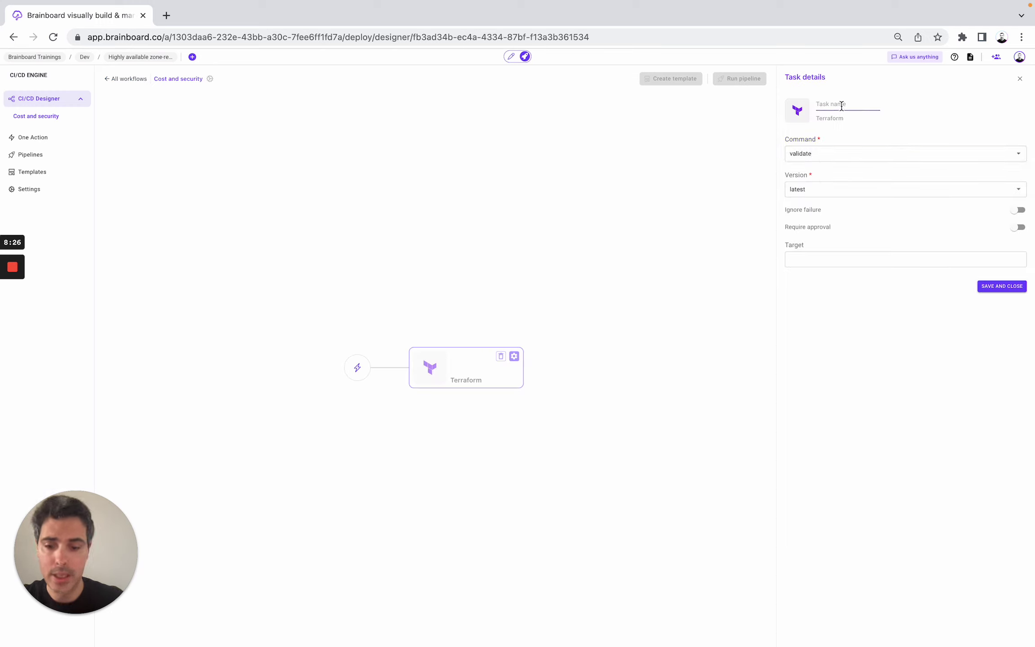
text(Terraform)
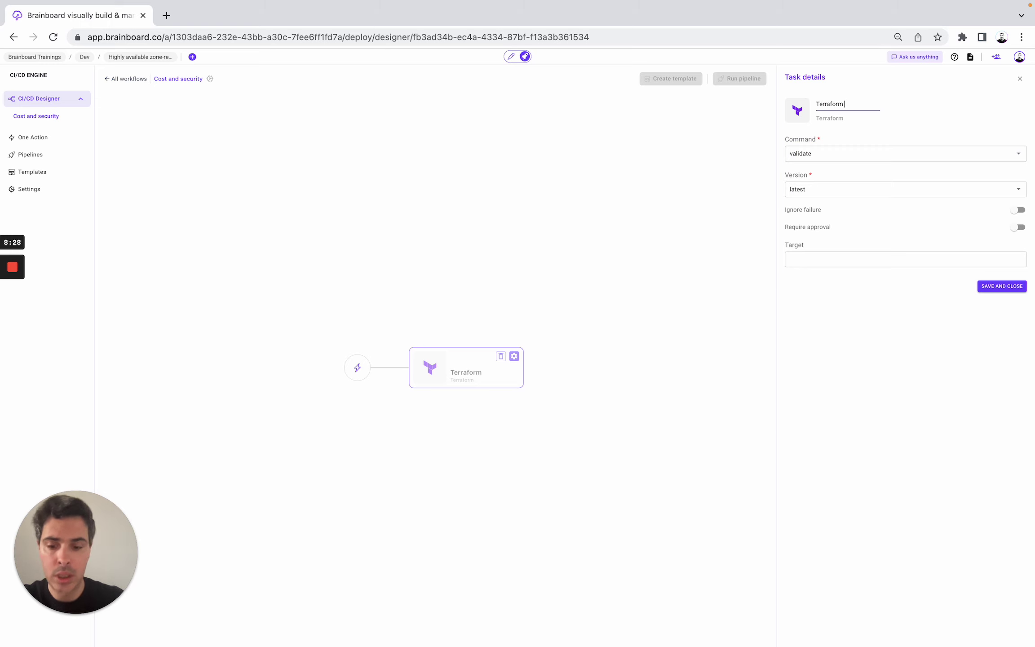
text( Validate)
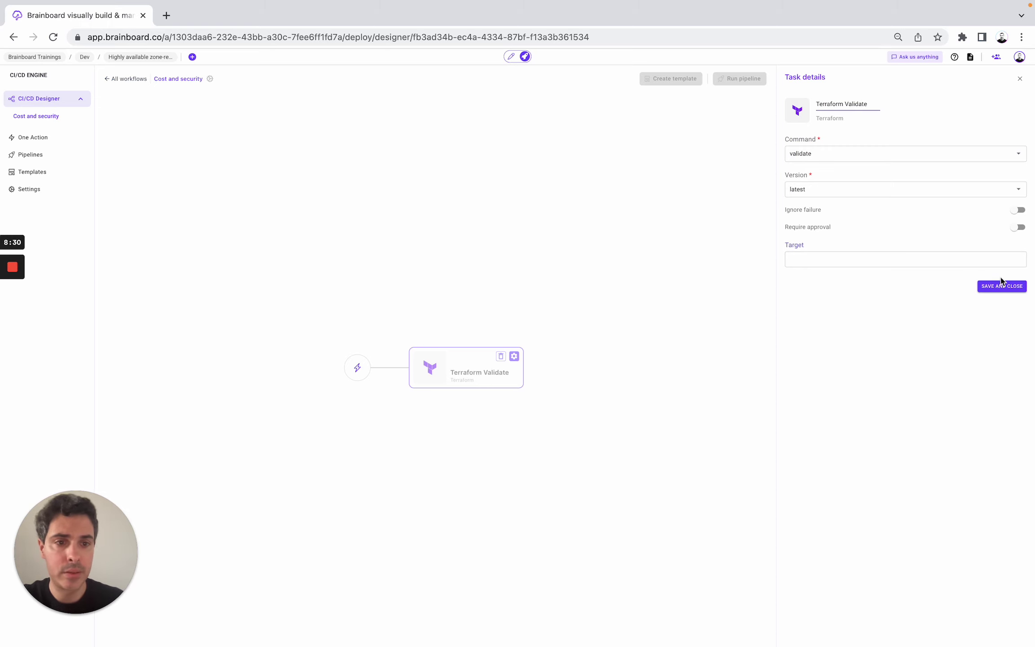
click(1009, 287)
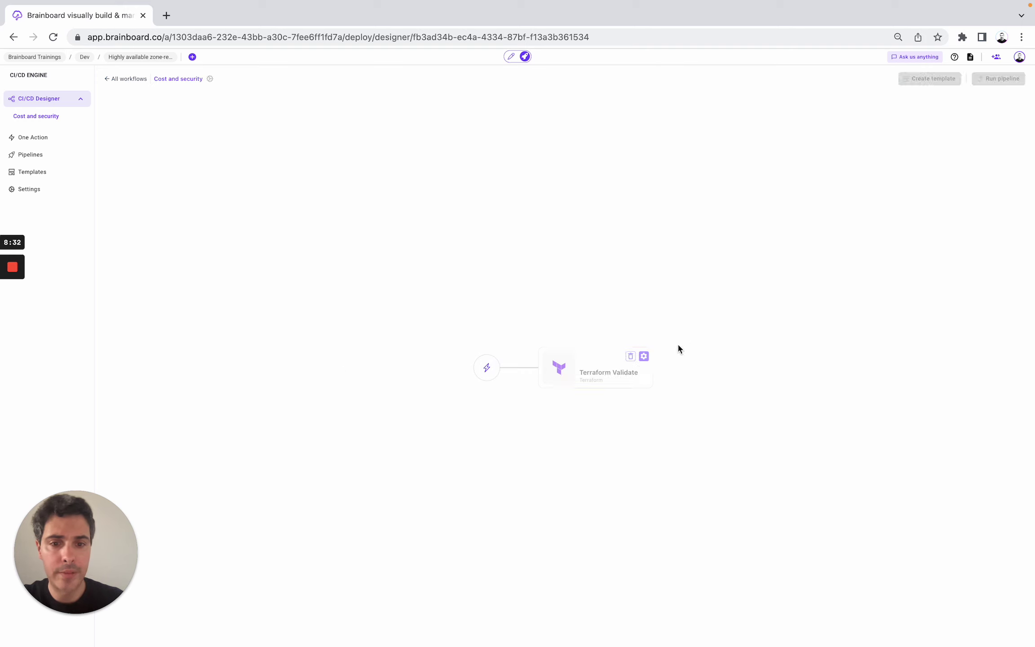
Add a Terraform task with the plan command, named "Terraform plan", after Terraform Validate and save it.
click(659, 368)
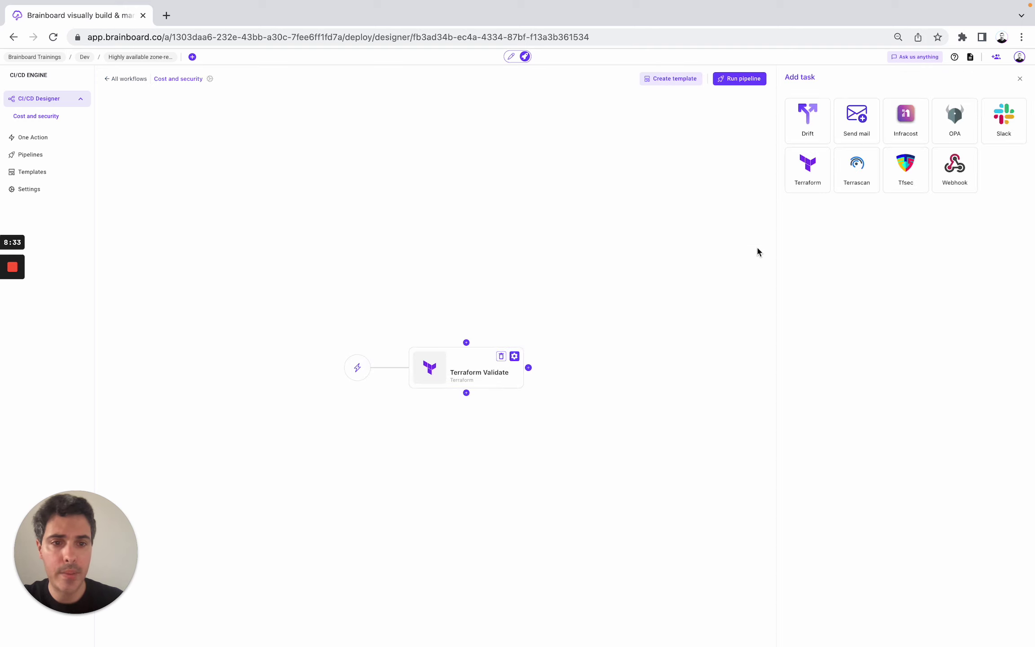
click(811, 180)
click(832, 106)
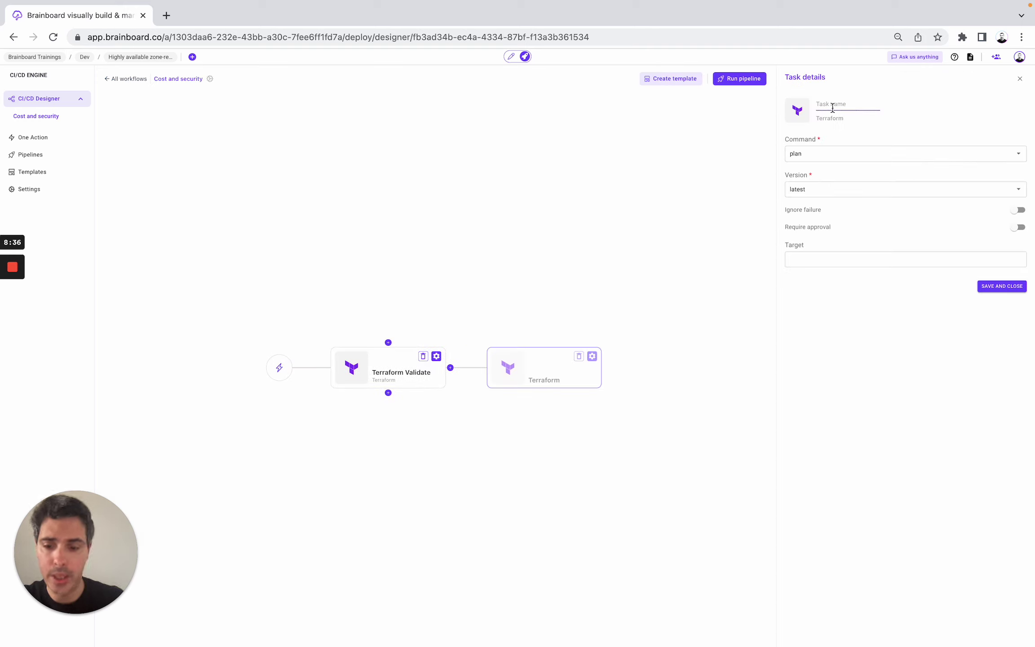
text(Terraform plan)
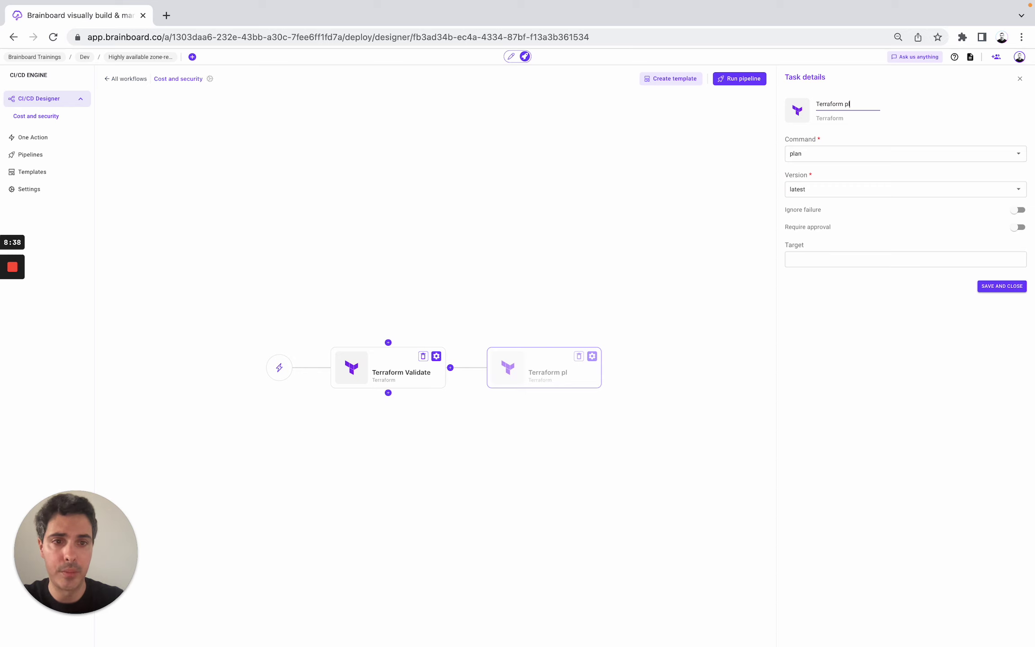
click(1001, 288)
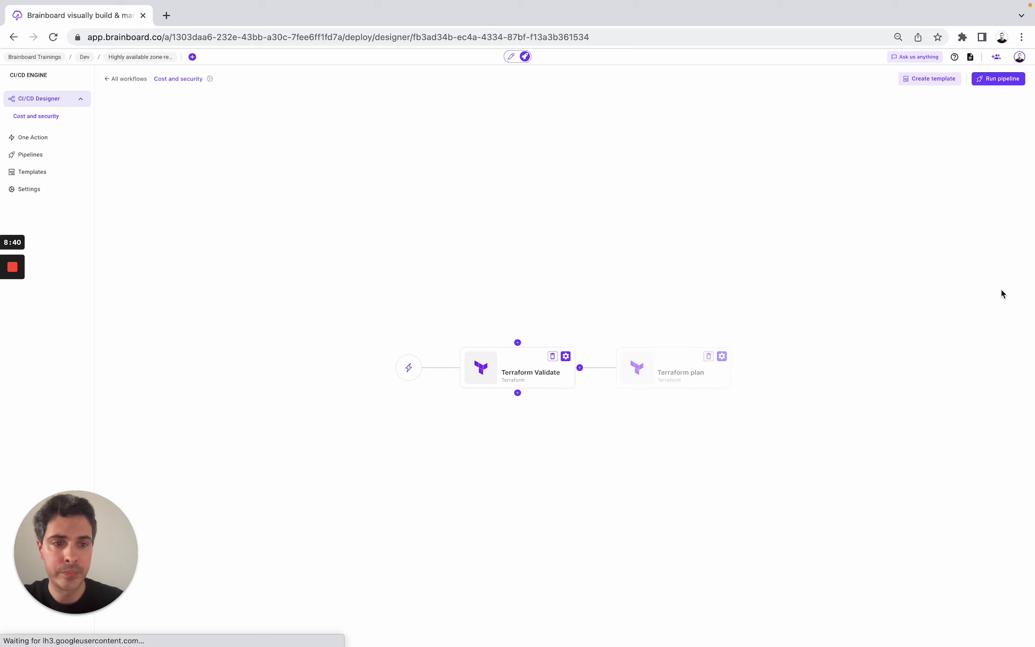
Add an Infracost task named "Cost estimation" after Terraform plan and start filling in its API key.
click(737, 368)
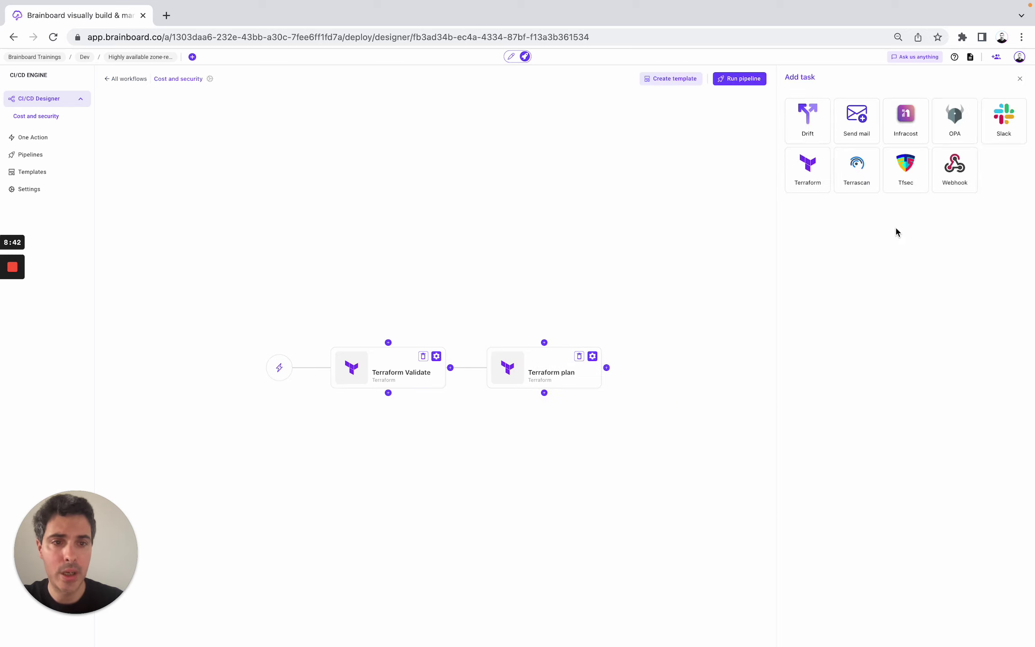
click(906, 131)
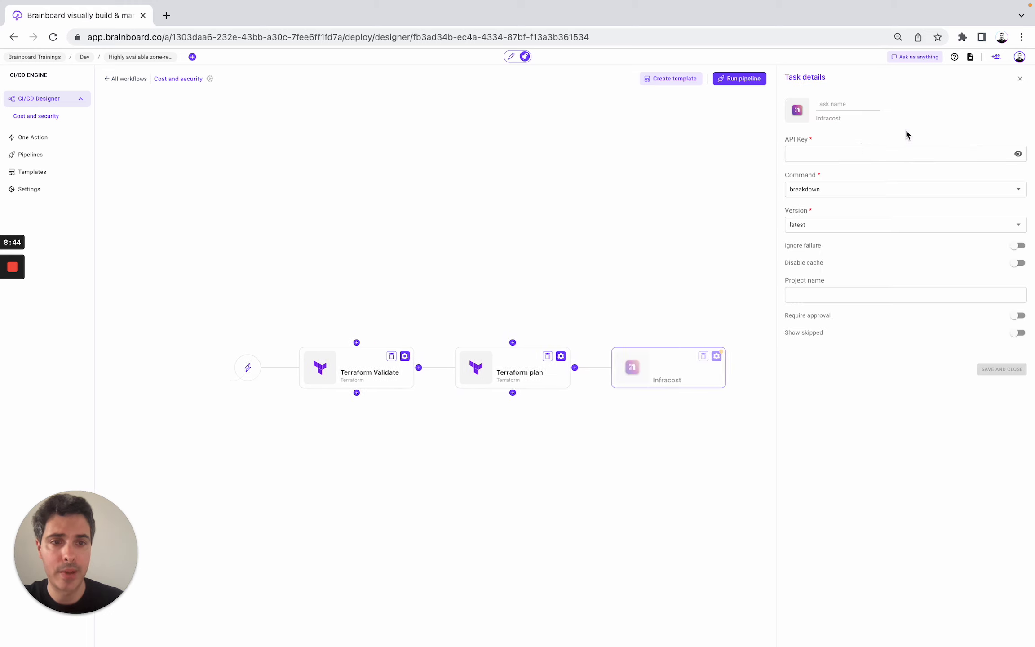
click(831, 153)
click(874, 104)
text(C)
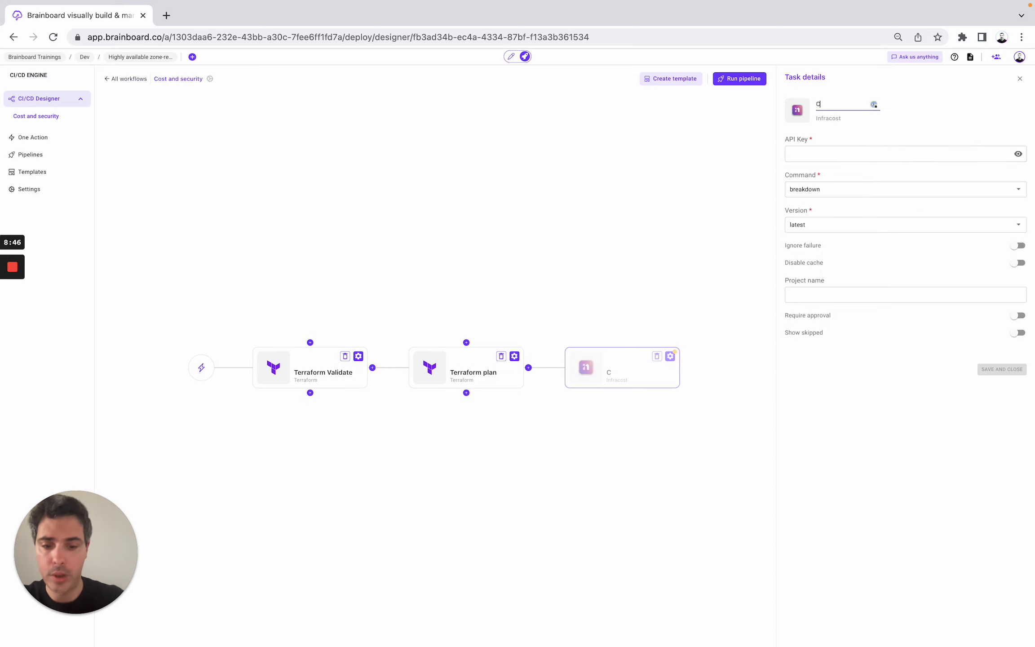
text(ost estimation)
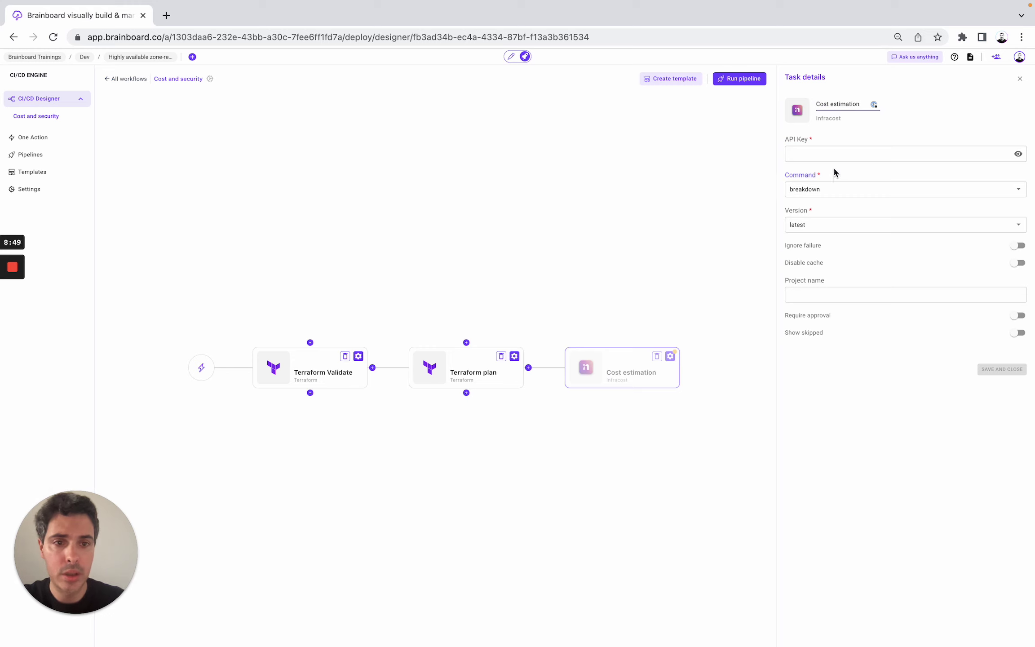
click(837, 155)
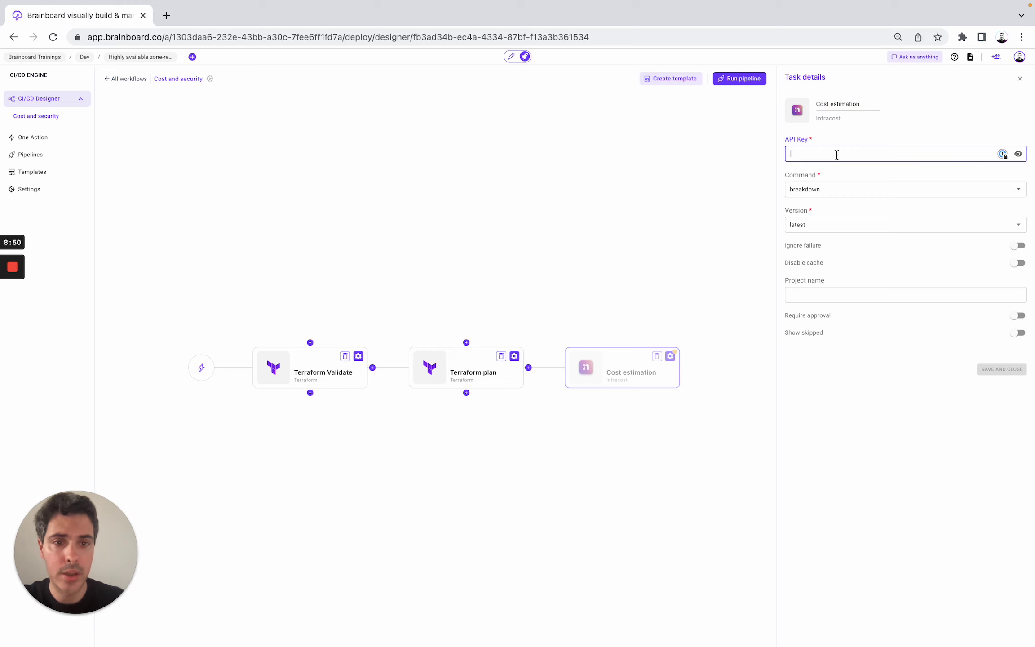